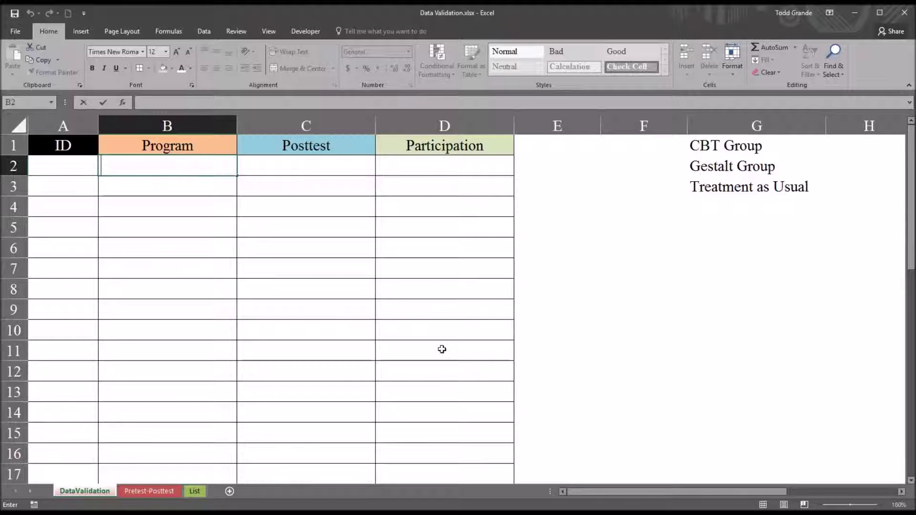
Select the ID, Program, Posttest and Participation columns in turn, ending on cell D2
left_click(67, 169)
left_click(74, 128)
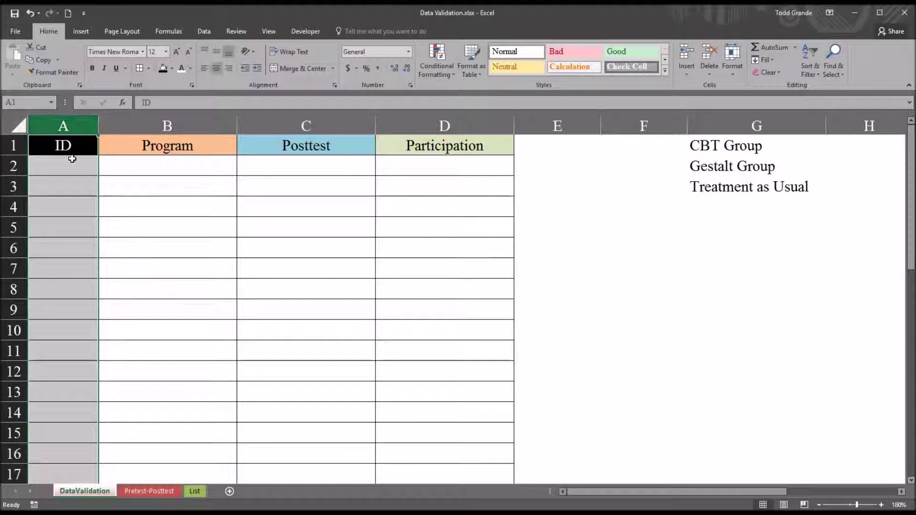
left_click(145, 127)
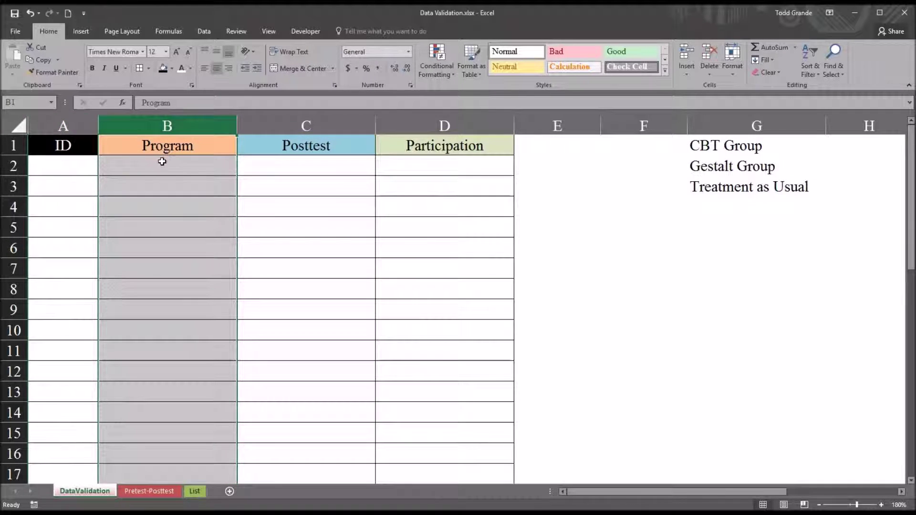
left_click(274, 126)
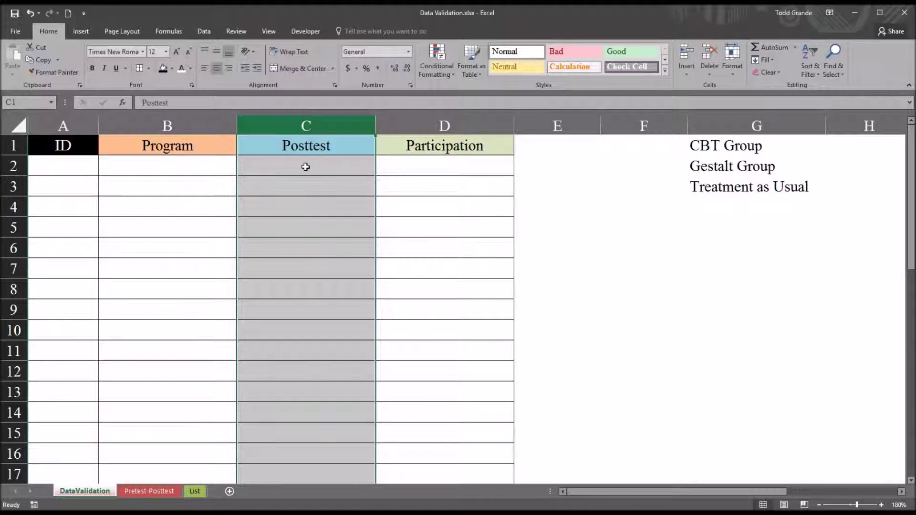
left_click(406, 128)
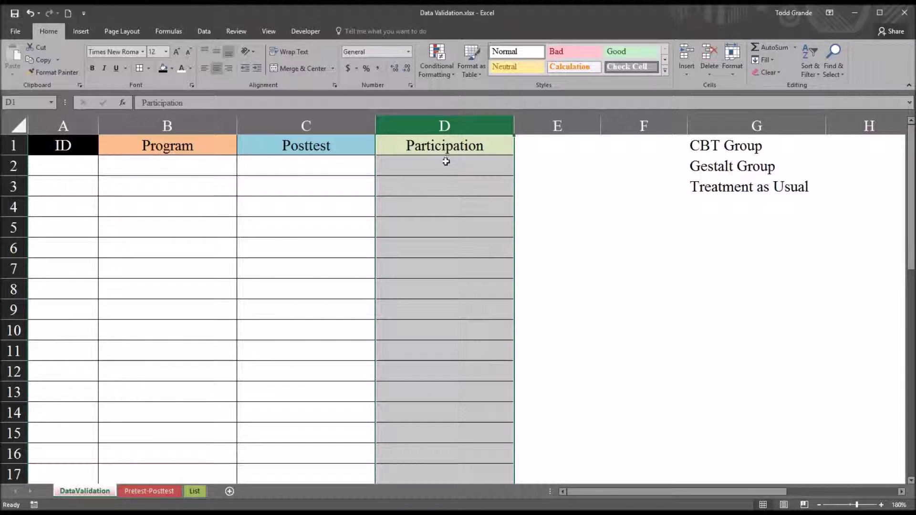
left_click(439, 164)
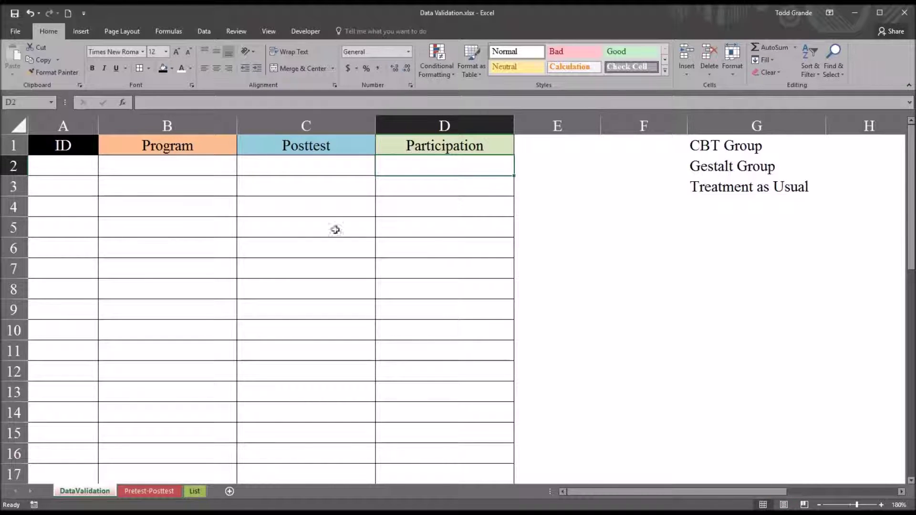
Review the first entry cells A2–D2 and the program names CBT Group, Gestalt Group, Treatment as Usual
left_click(62, 165)
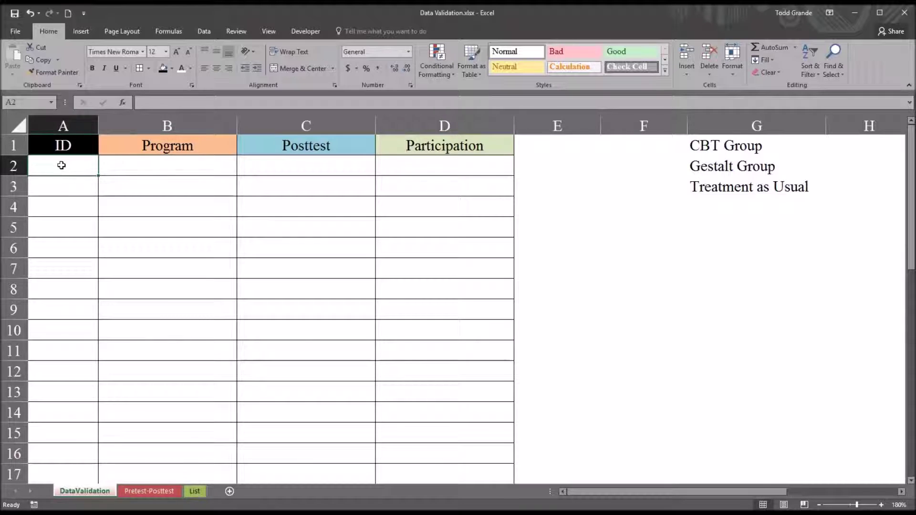
left_click(137, 167)
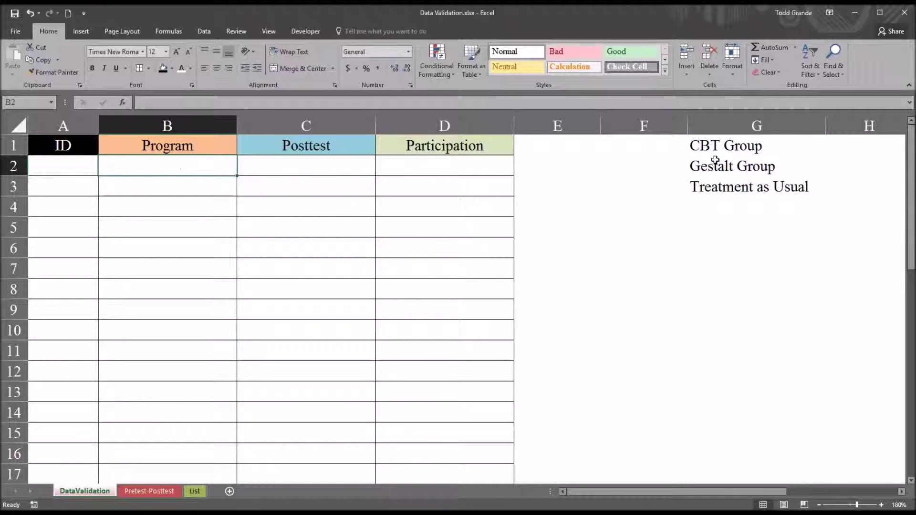
left_click(719, 146)
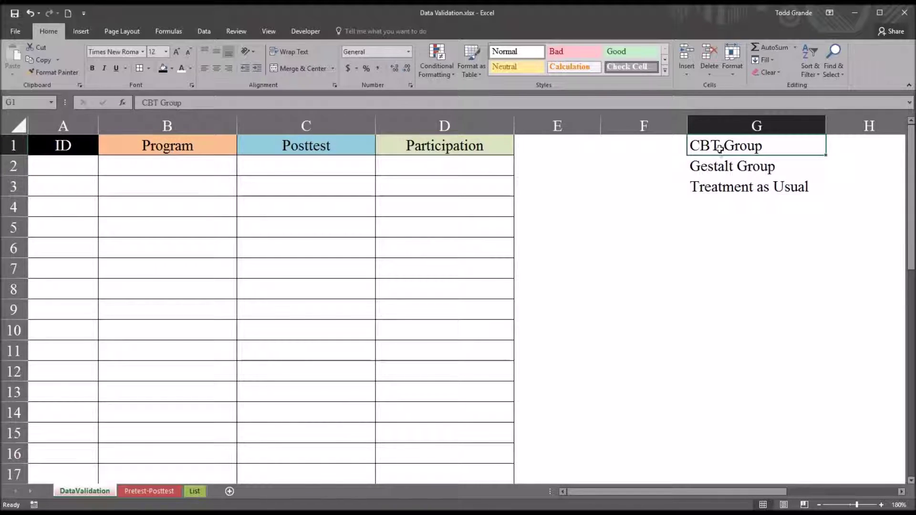
left_click(730, 167)
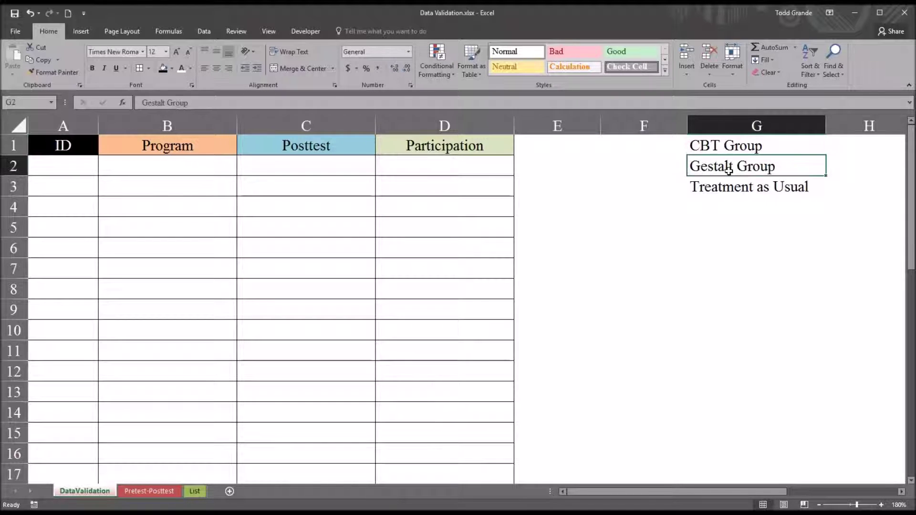
left_click(748, 187)
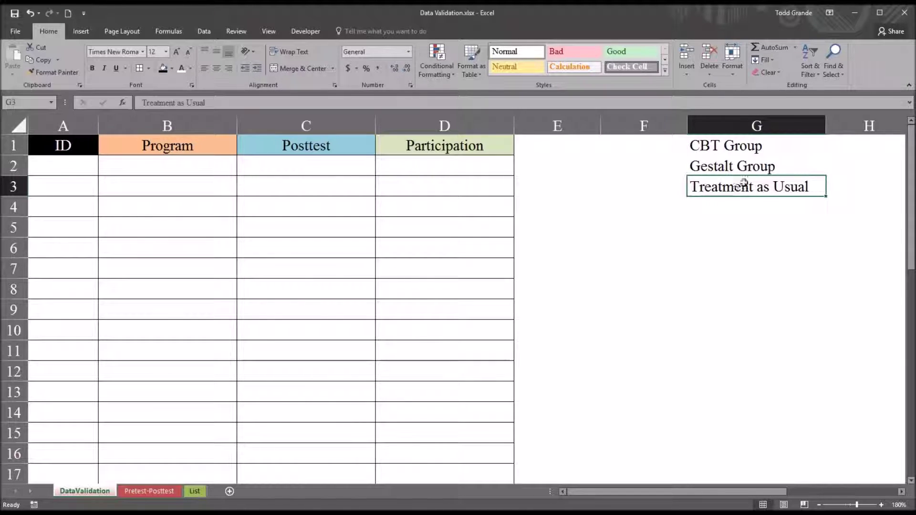
left_click(300, 167)
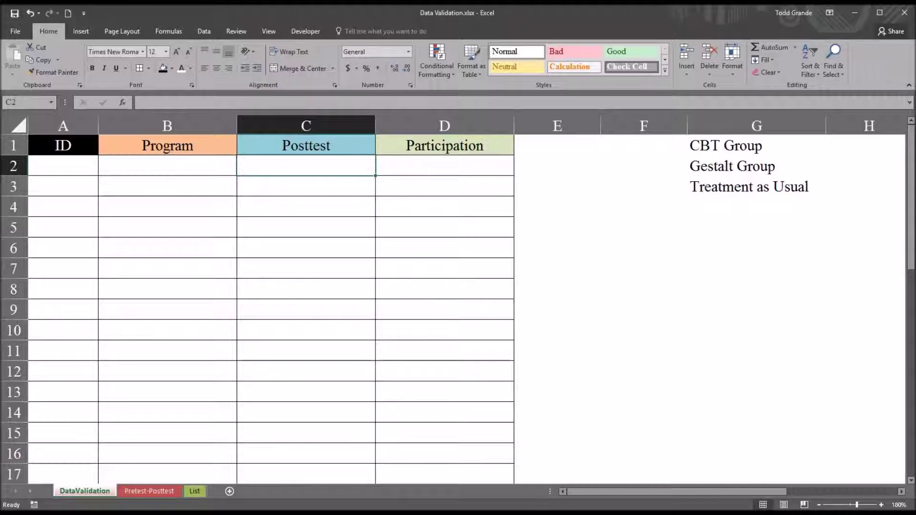
left_click(430, 171)
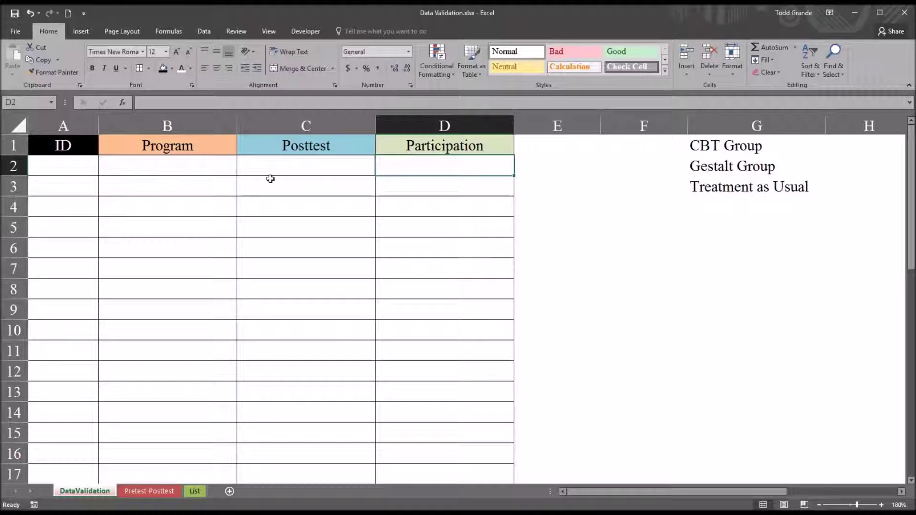
left_click_drag(198, 171, 403, 173)
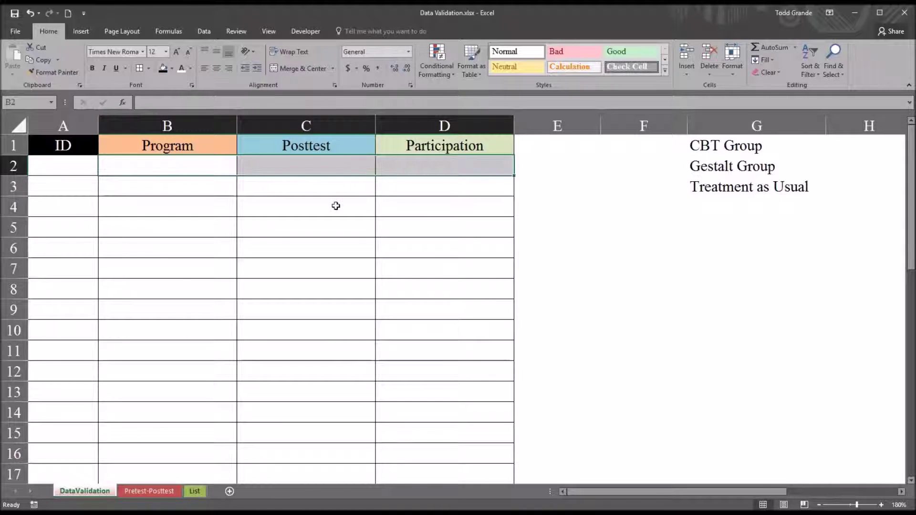
left_click(184, 172)
left_click(286, 167)
left_click(405, 167)
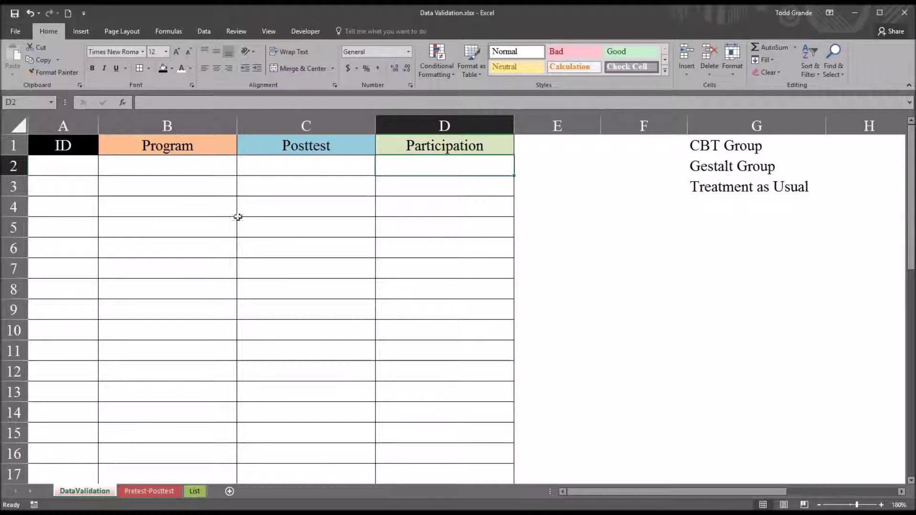
Select the Program cells down column B and open Data Validation with the Allow choices showing
left_click(185, 169)
left_click_drag(185, 169, 174, 465)
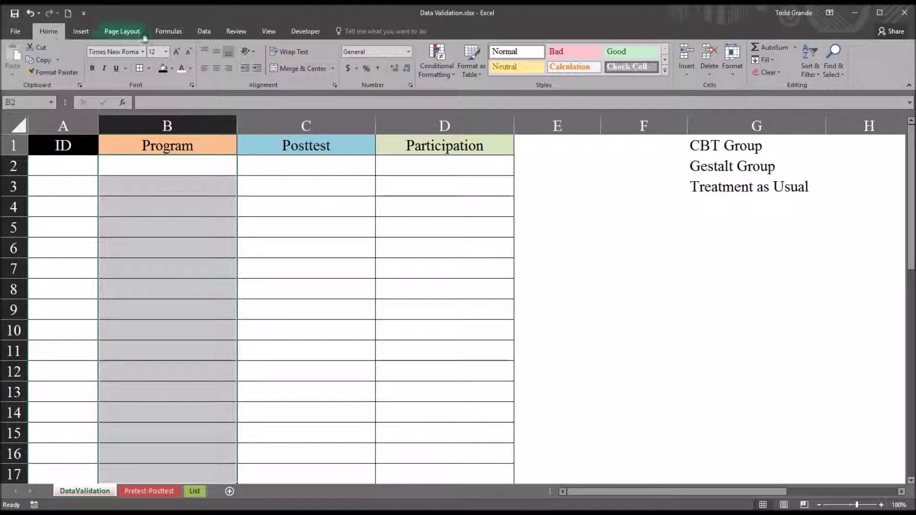
left_click(199, 33)
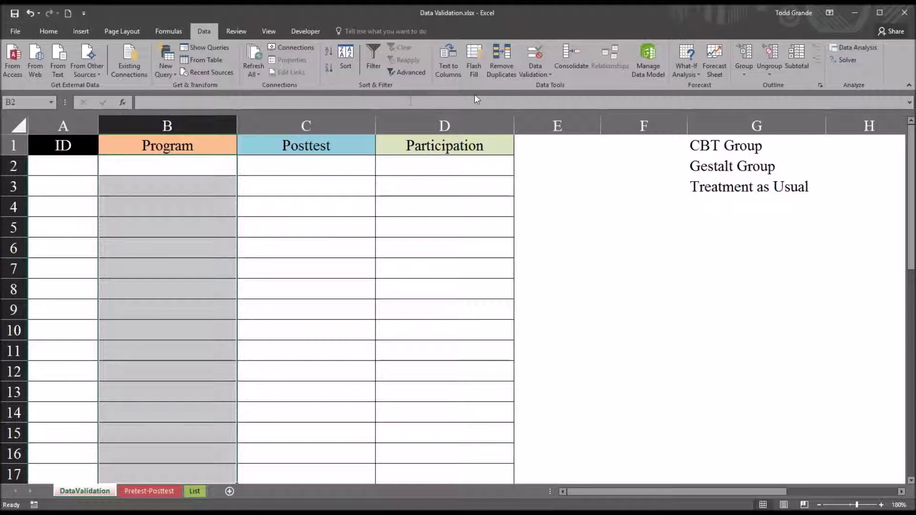
left_click(535, 55)
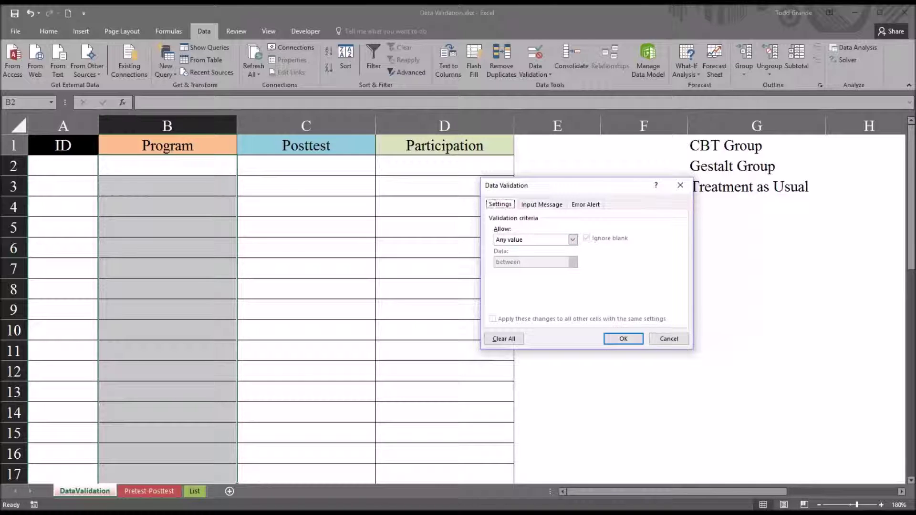
left_click(573, 240)
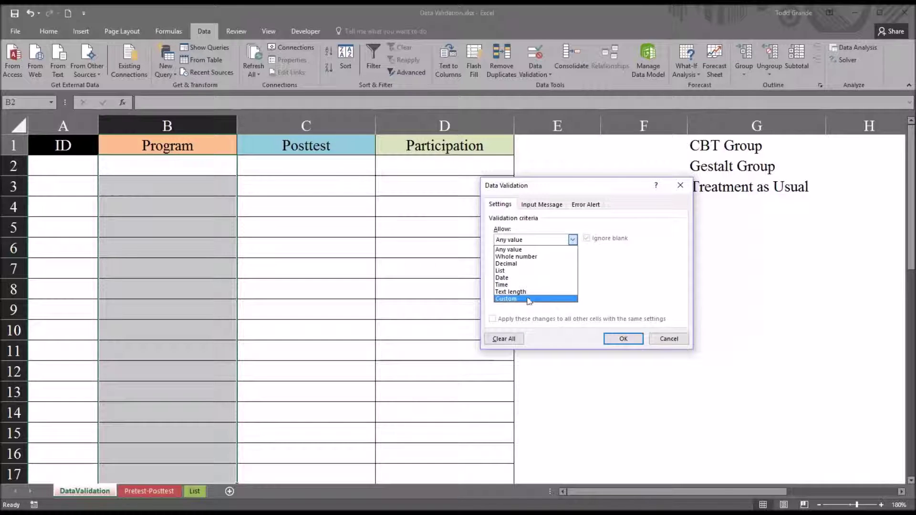
Set Allow to List with the source =$G$1:$G$3 holding the three program names
left_click(517, 271)
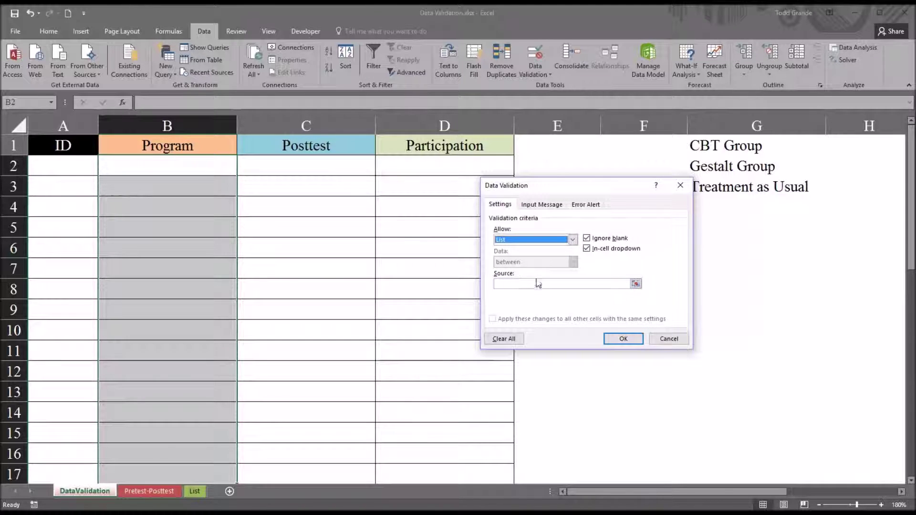
left_click(514, 285)
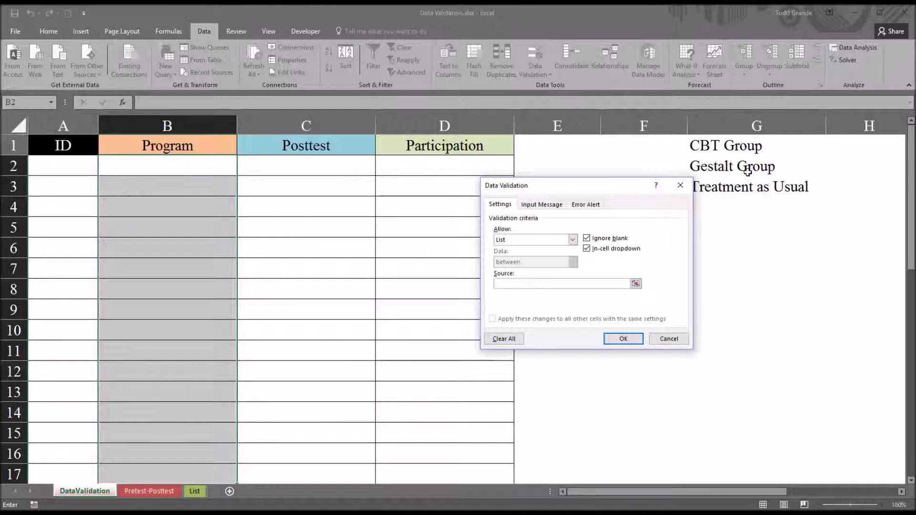
left_click_drag(732, 147, 732, 187)
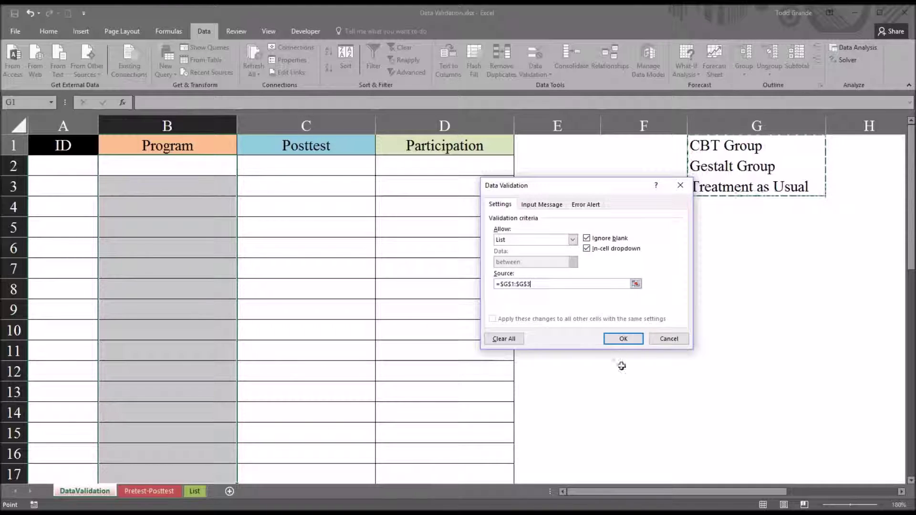
left_click(542, 204)
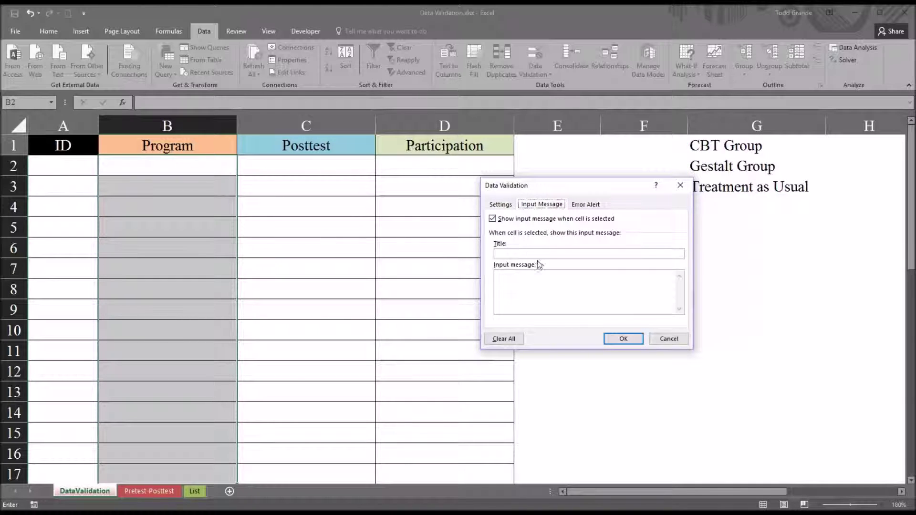
Enter input message title 'IV' and message text 'Group' for the Program cells
left_click(524, 255)
left_click(515, 281)
left_click(583, 206)
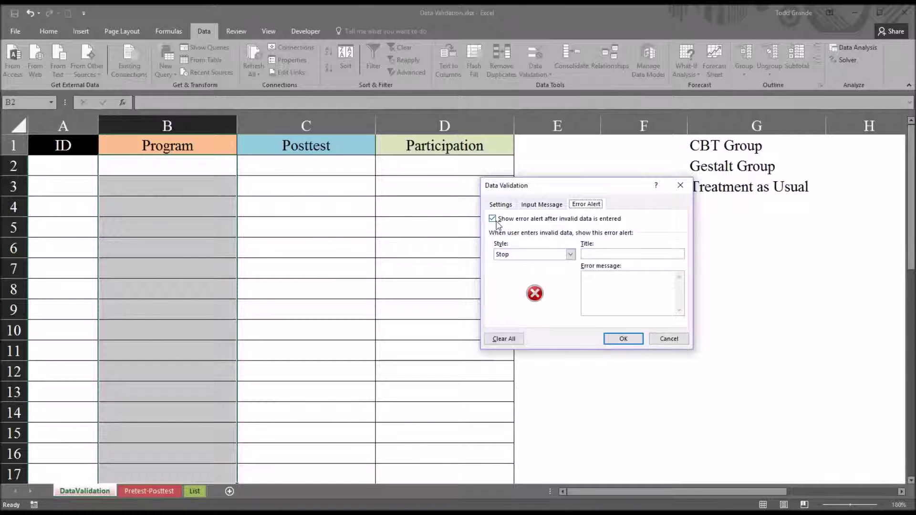
Keep the Stop alert style, title it 'Error' with message 'Please select a group.', and apply
left_click(571, 255)
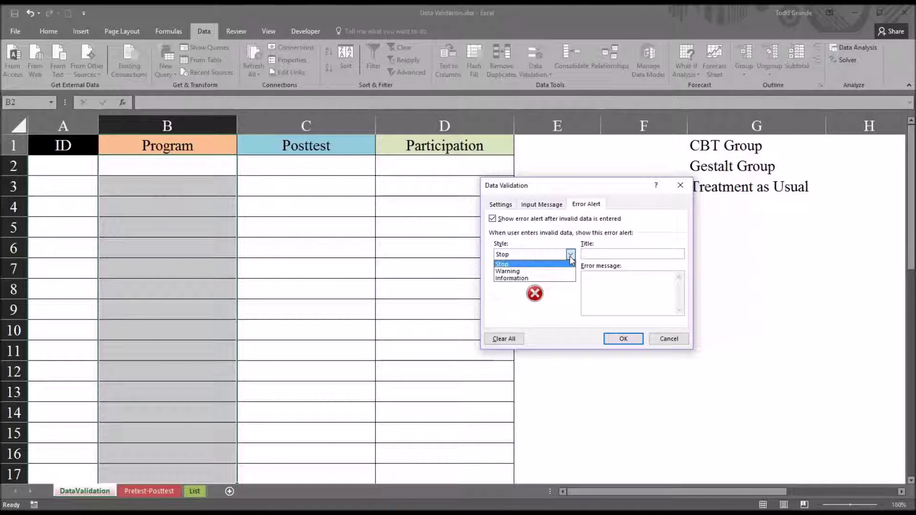
left_click(563, 269)
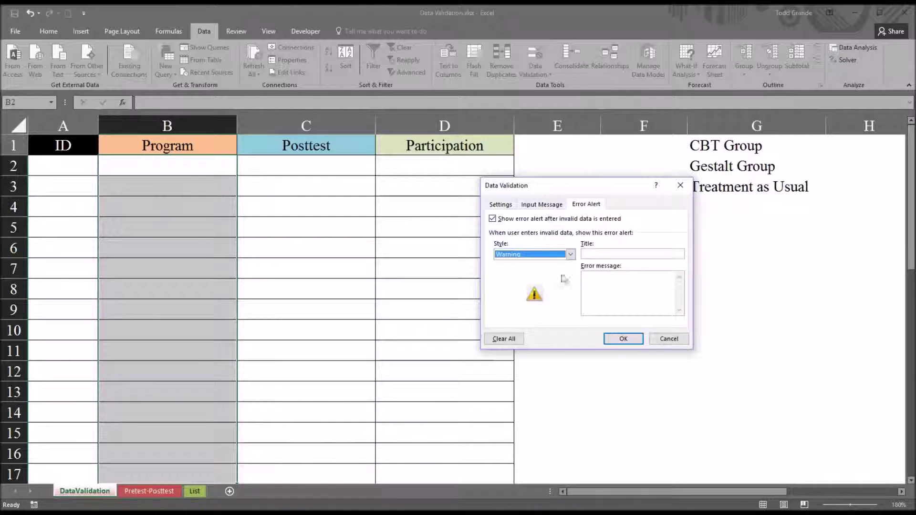
left_click(571, 254)
left_click(556, 279)
left_click(571, 255)
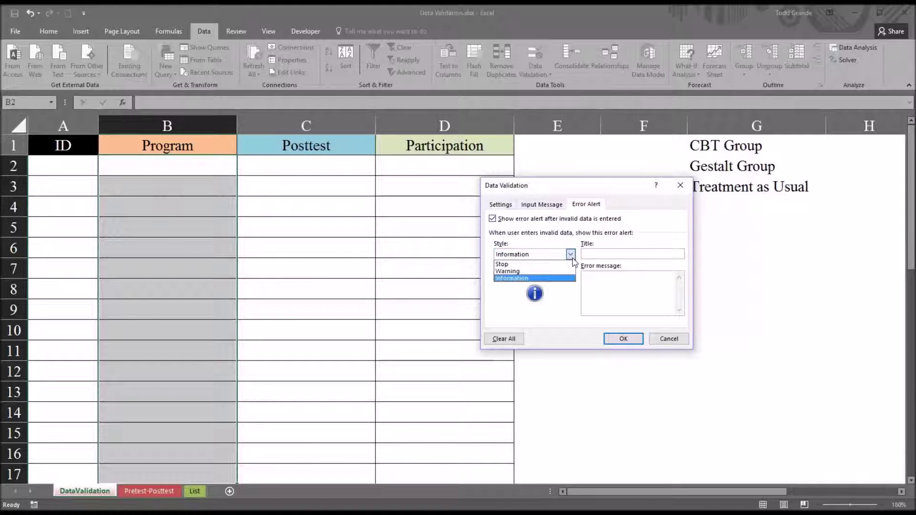
left_click(548, 265)
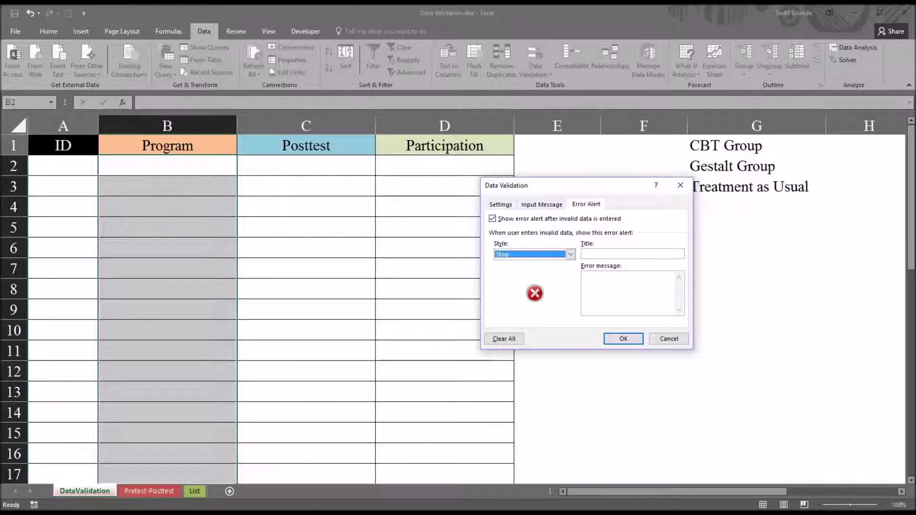
left_click(598, 256)
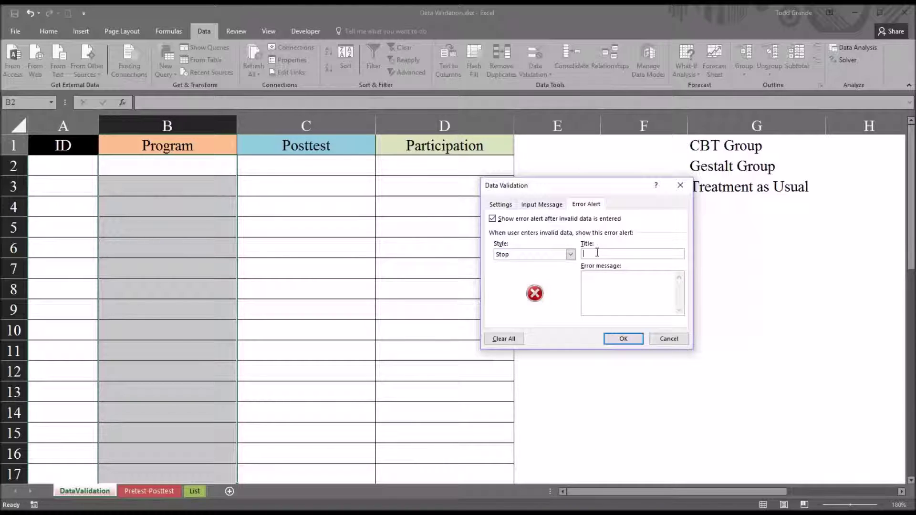
left_click(599, 289)
type("Please select a group.")
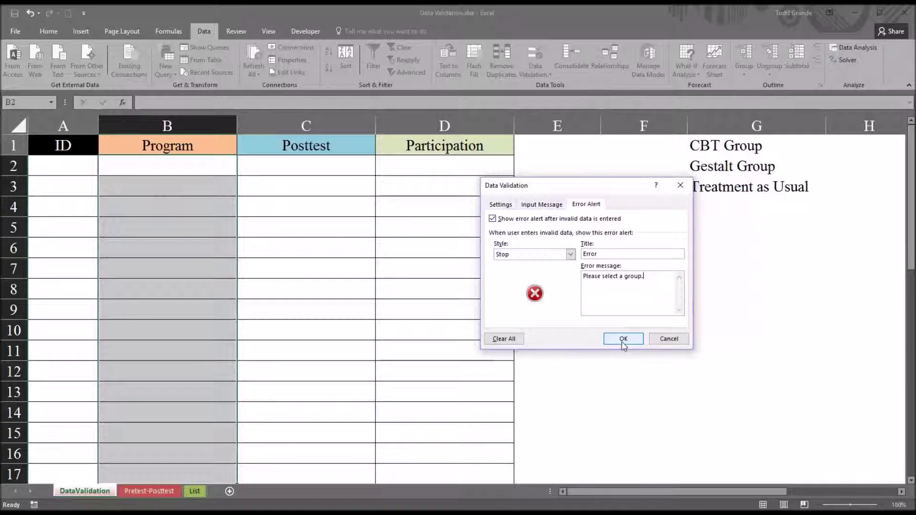
left_click(621, 343)
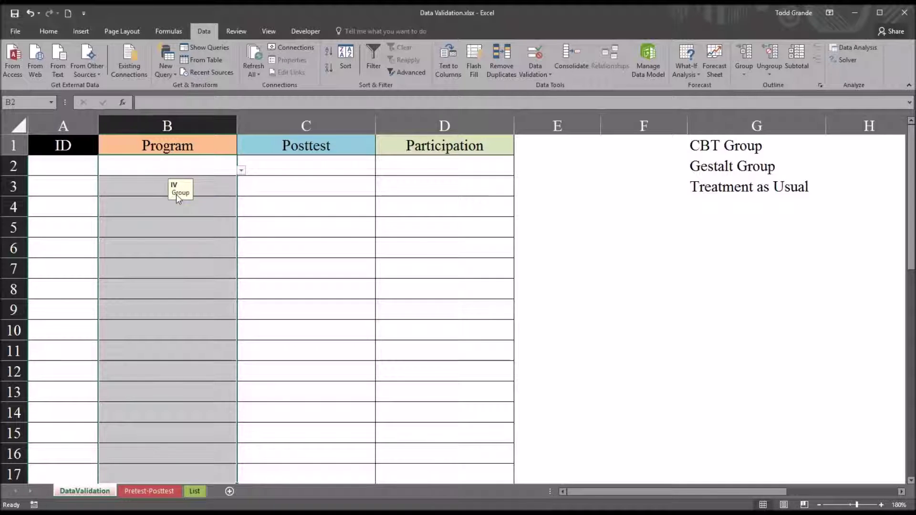
Check the input message and group dropdown on other Program cells, including B9
left_click(198, 284)
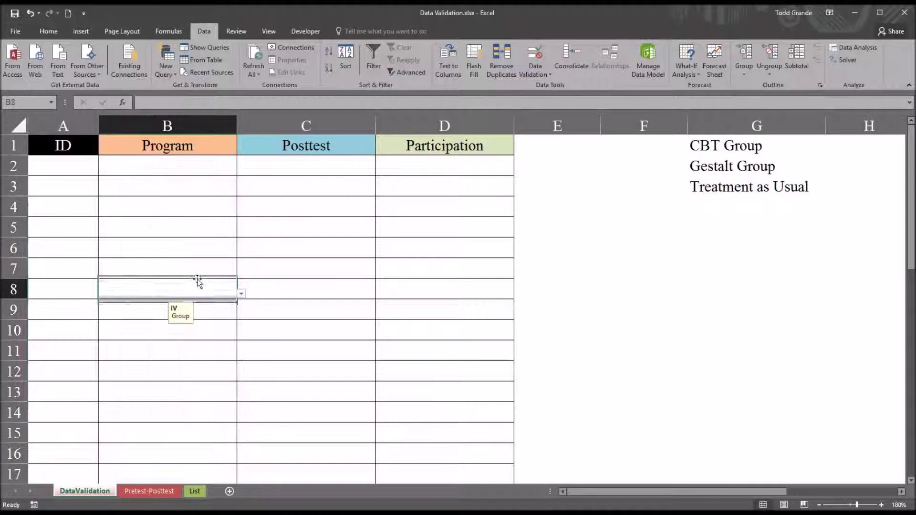
left_click(196, 344)
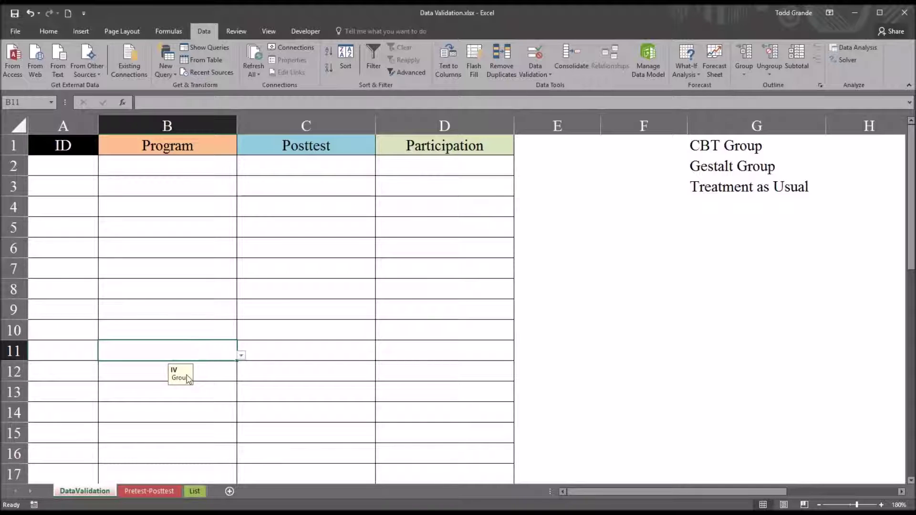
left_click(195, 304)
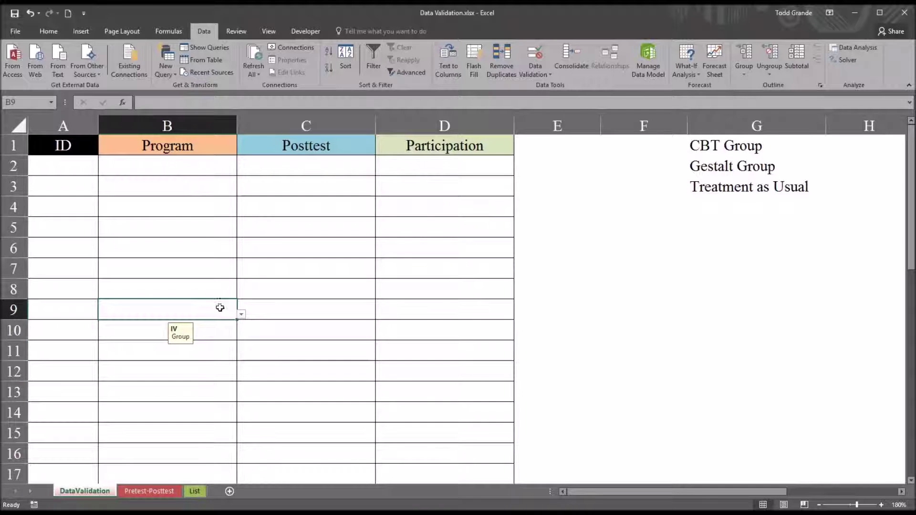
left_click(242, 314)
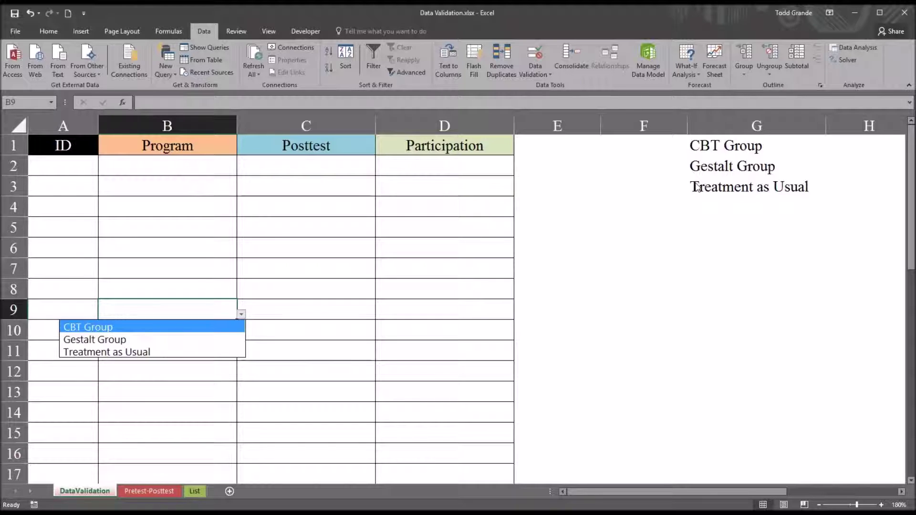
key("Escape")
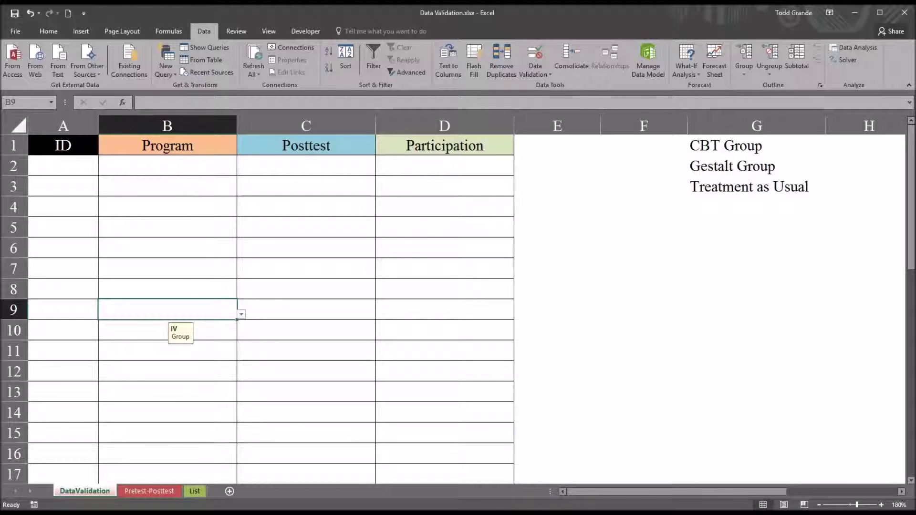
Pick CBT Group, Gestalt Group and Treatment as Usual for B2–B4, then type 'Group' in B5
left_click(159, 164)
left_click(242, 171)
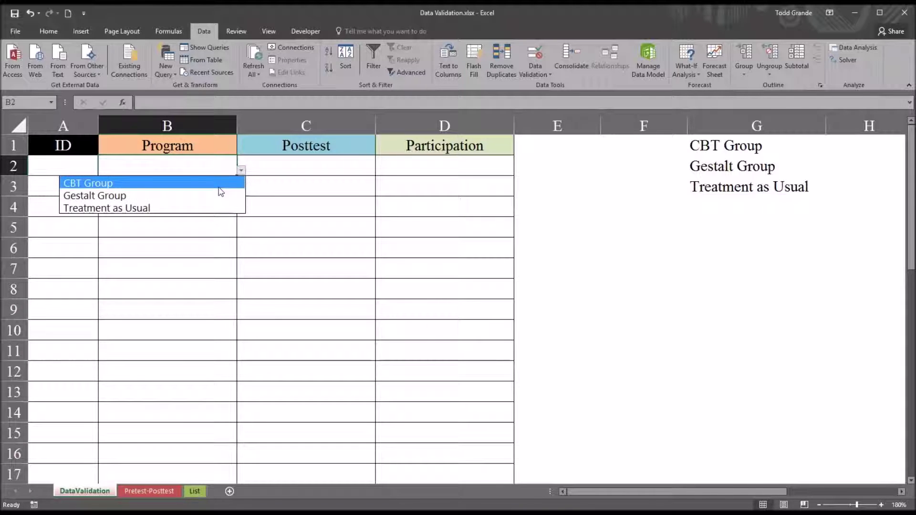
left_click(217, 183)
left_click(205, 188)
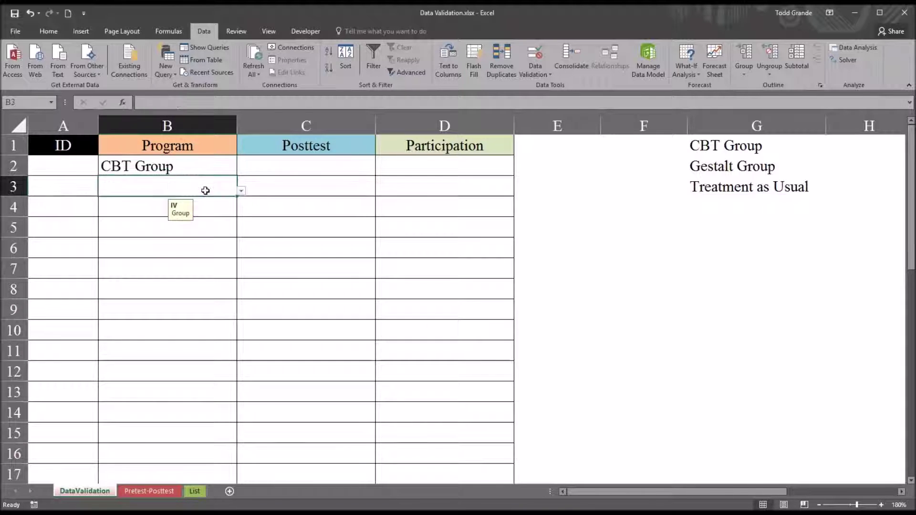
left_click(241, 190)
left_click(196, 217)
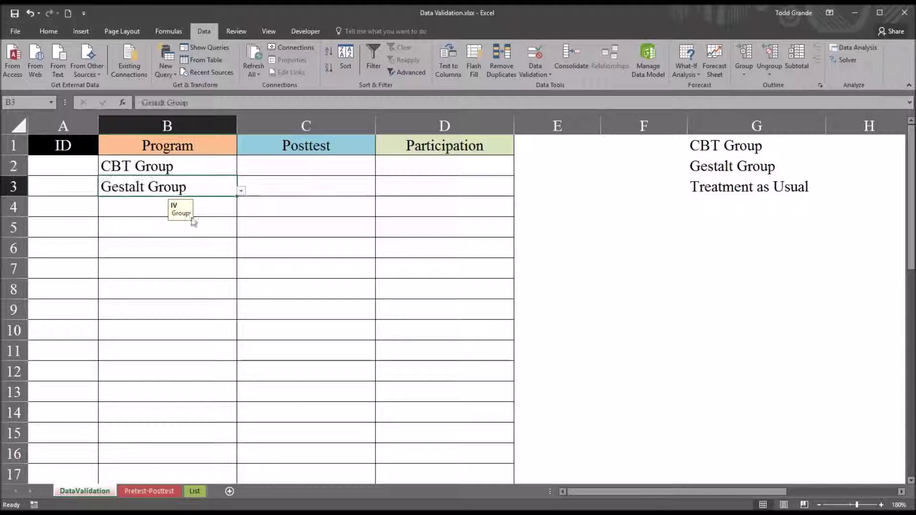
left_click(211, 205)
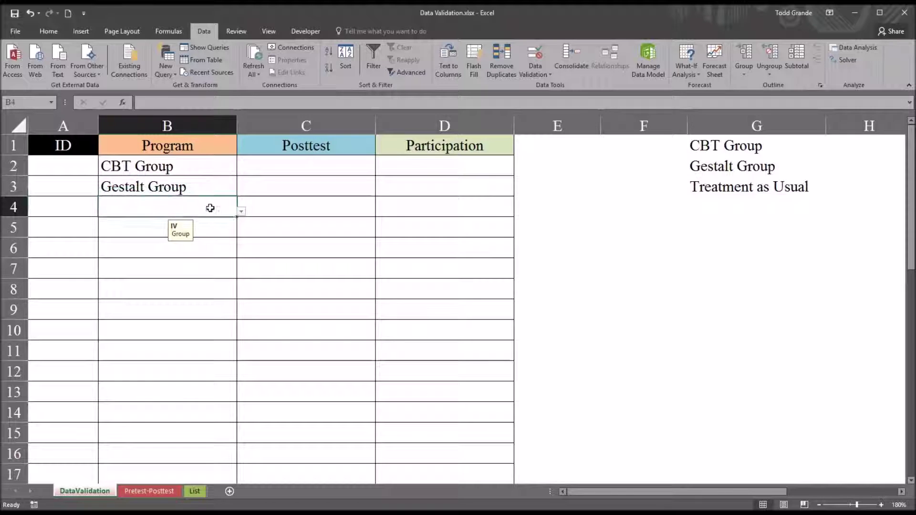
left_click(241, 213)
left_click(196, 249)
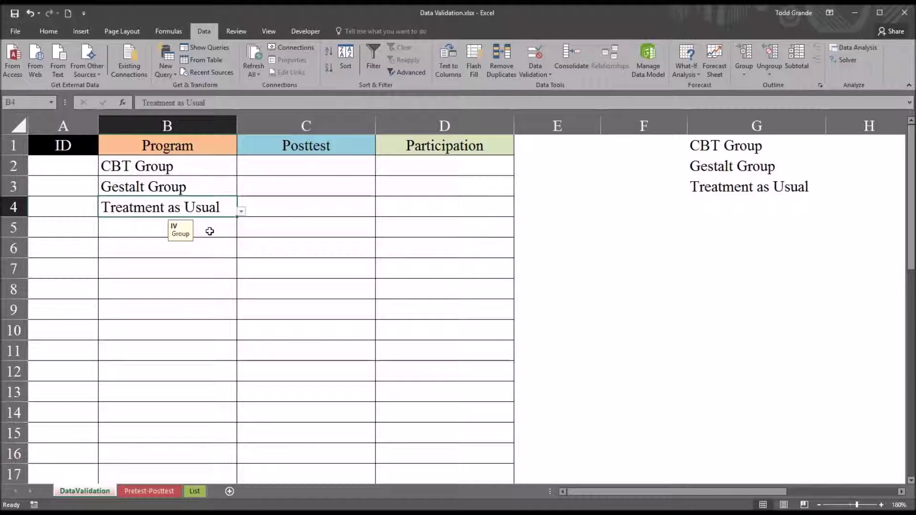
left_click(210, 231)
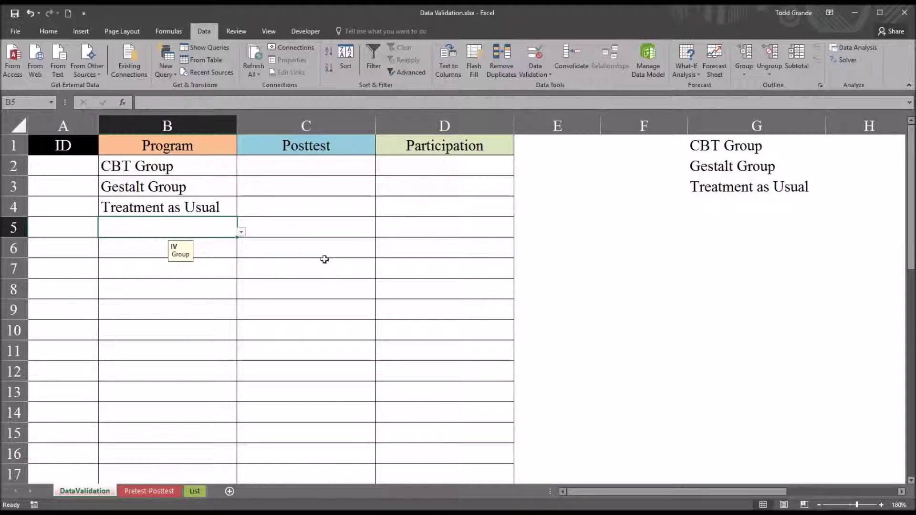
type("Grou")
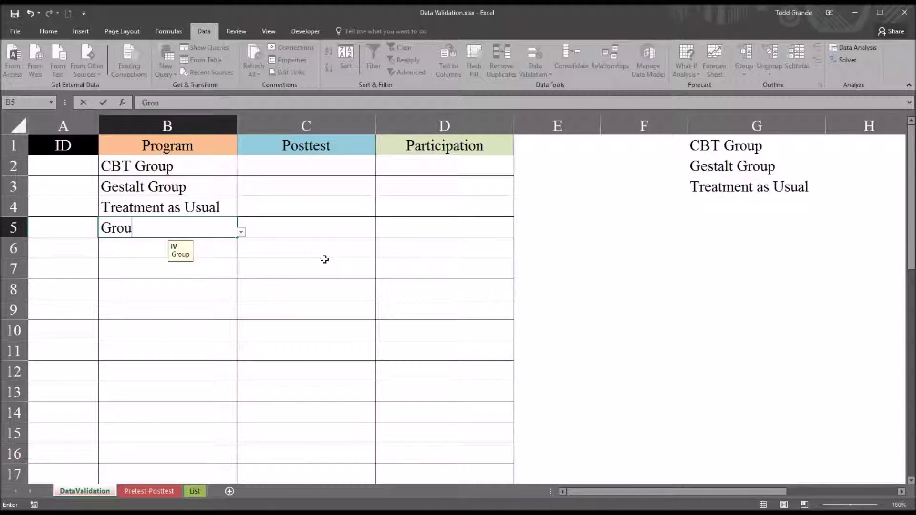
type("p 1")
Commit the invalid Group 1 in B5, retry, and replace it with CBT Group from the dropdown
key("Return")
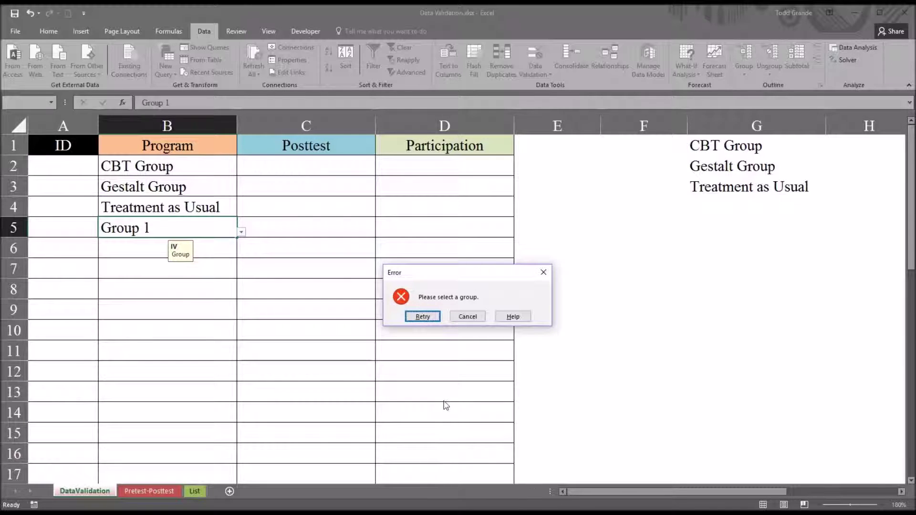
left_click(421, 317)
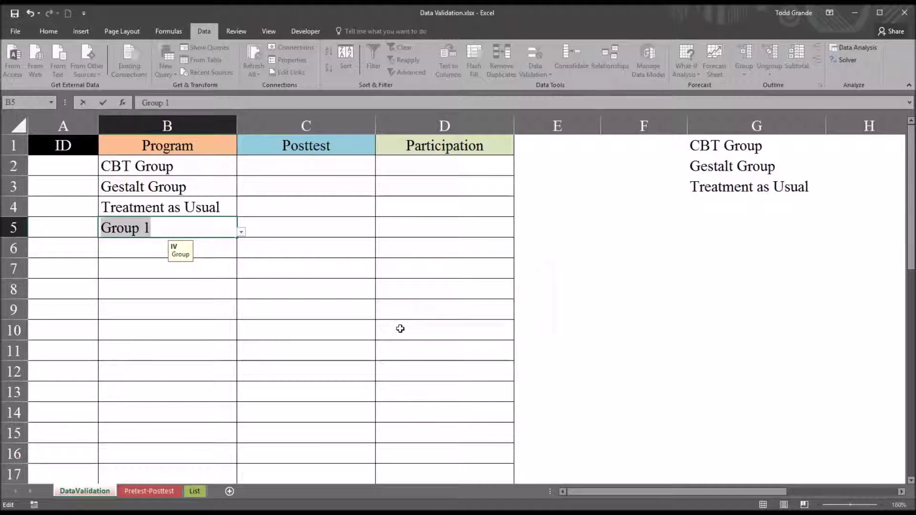
key("BackSpace")
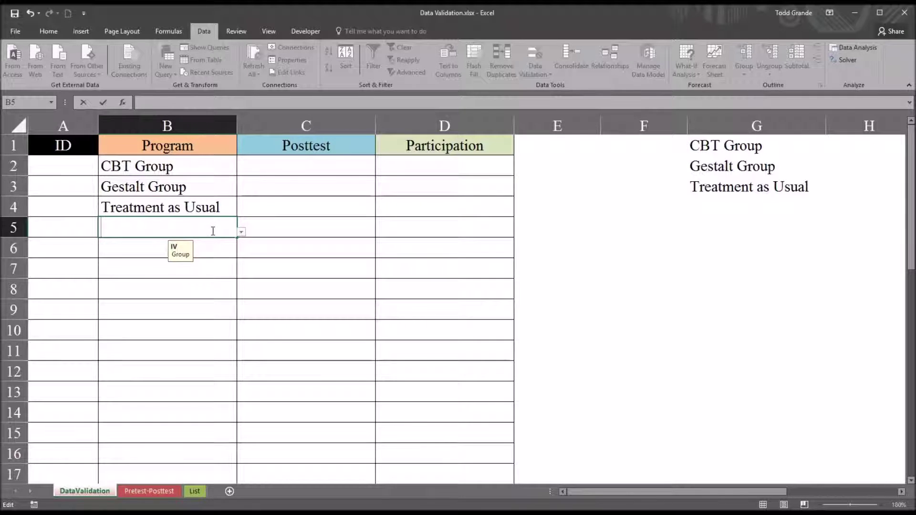
left_click(242, 233)
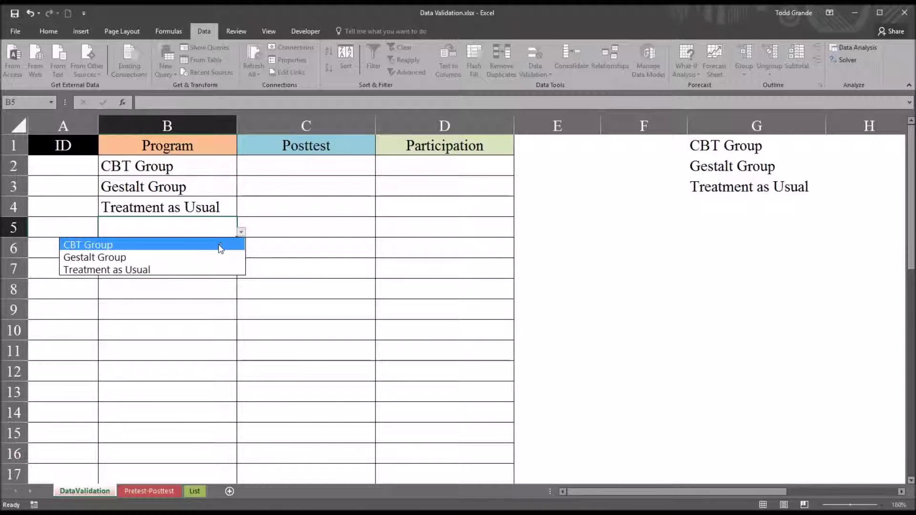
left_click(220, 244)
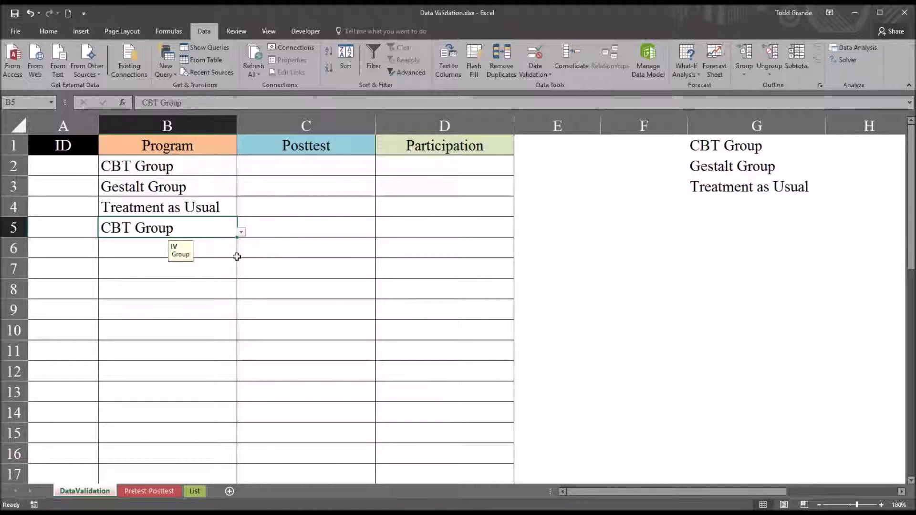
Type CBT Group into B6 and briefly open B7's group dropdown
left_click(216, 254)
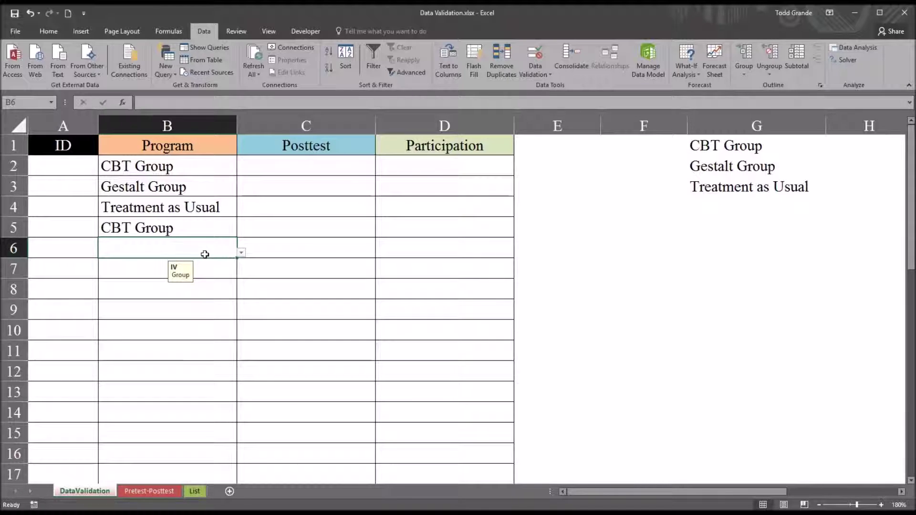
type("CBT ")
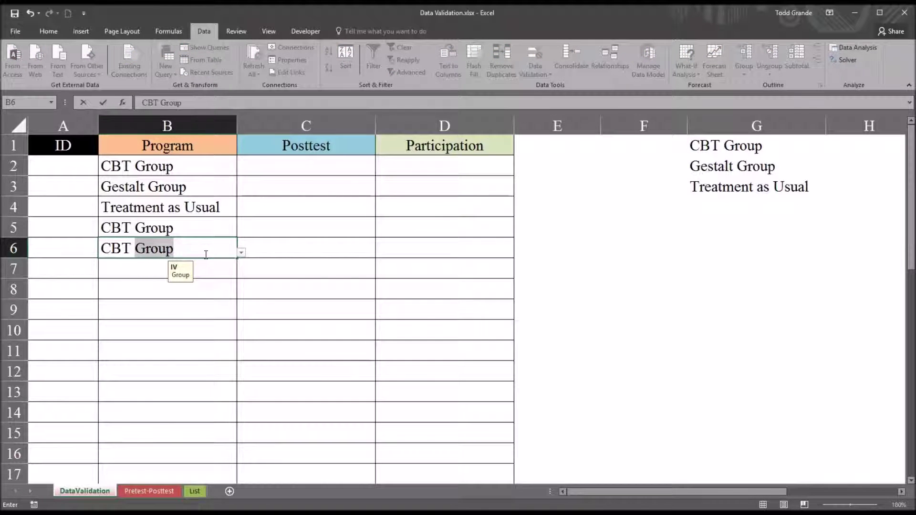
type("Group")
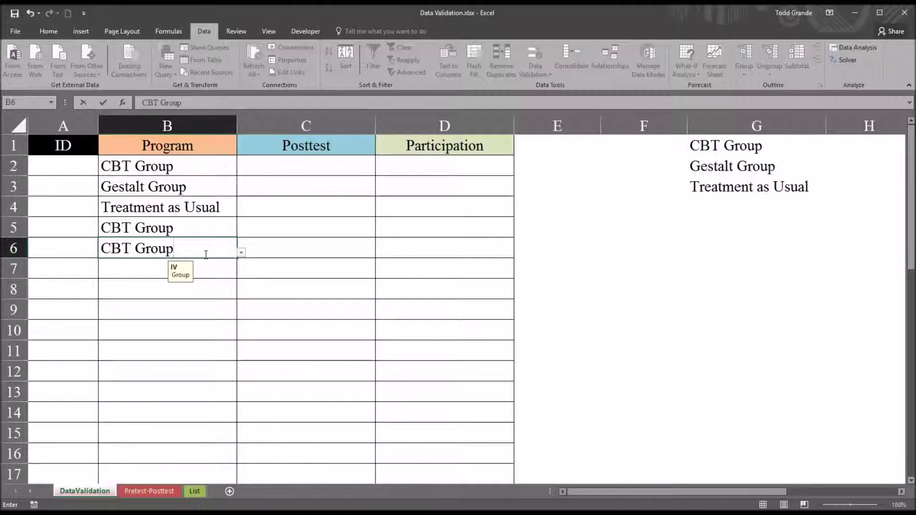
key("Return")
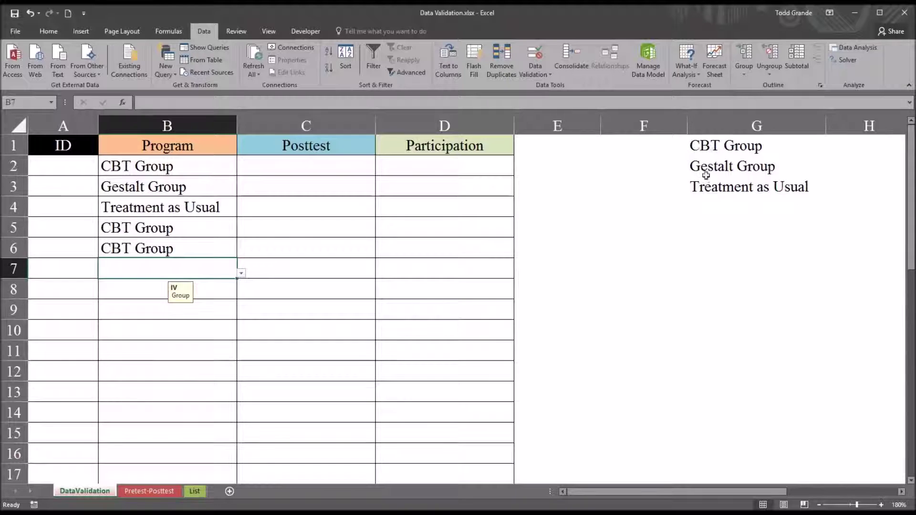
left_click(242, 273)
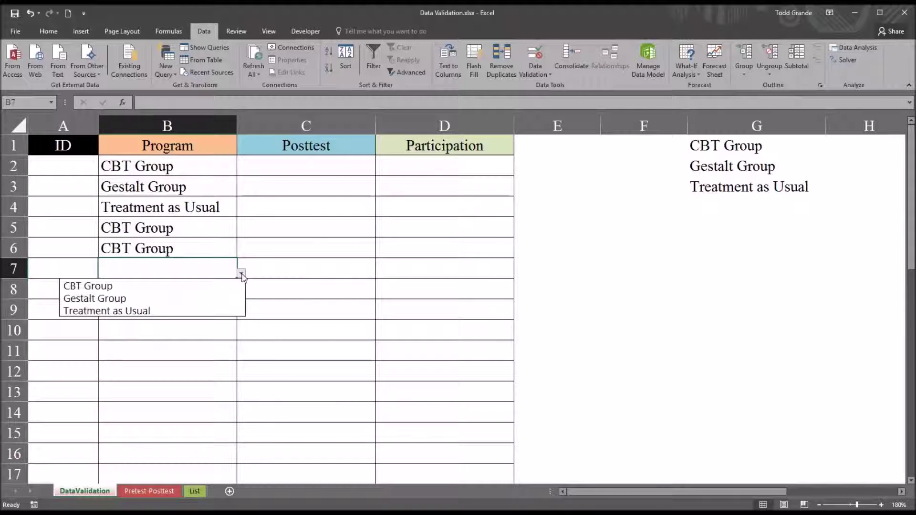
left_click(241, 273)
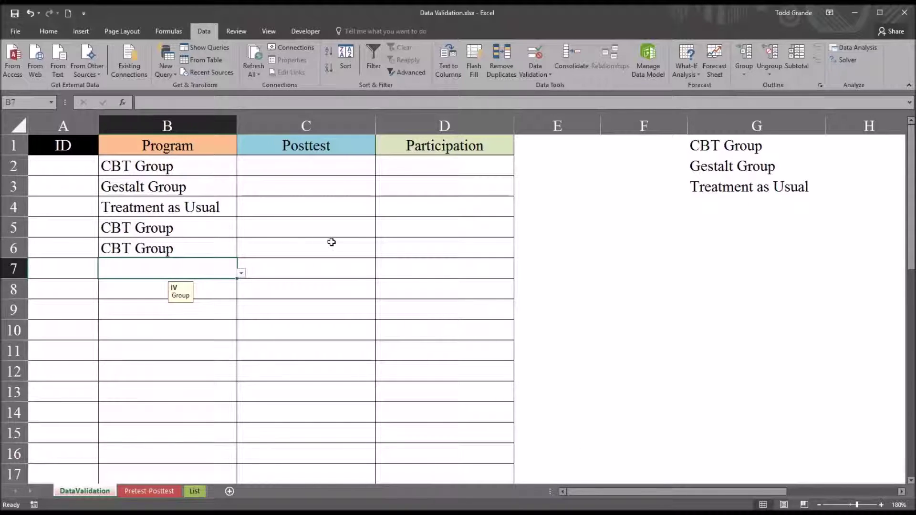
Select Posttest cells C2:C16 and allow only whole numbers between 20 and 80
left_click(304, 170)
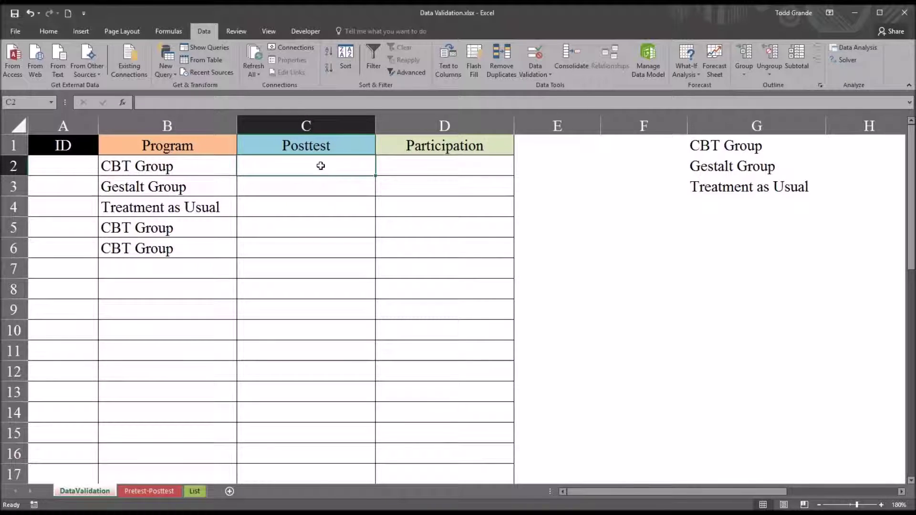
left_click_drag(335, 165, 307, 466)
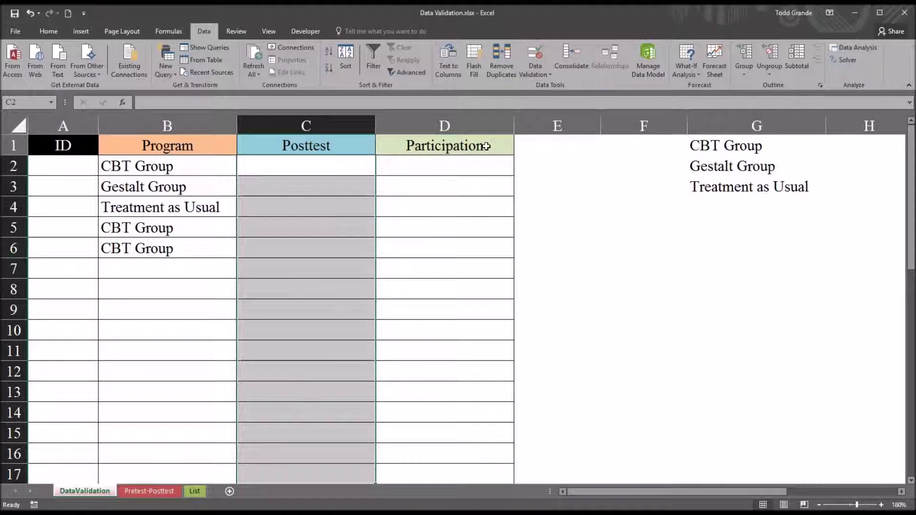
left_click(536, 57)
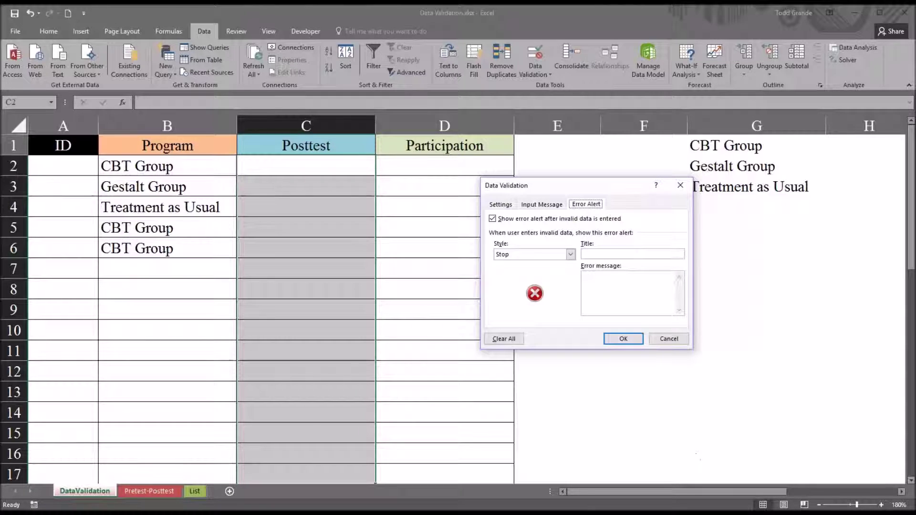
left_click(500, 205)
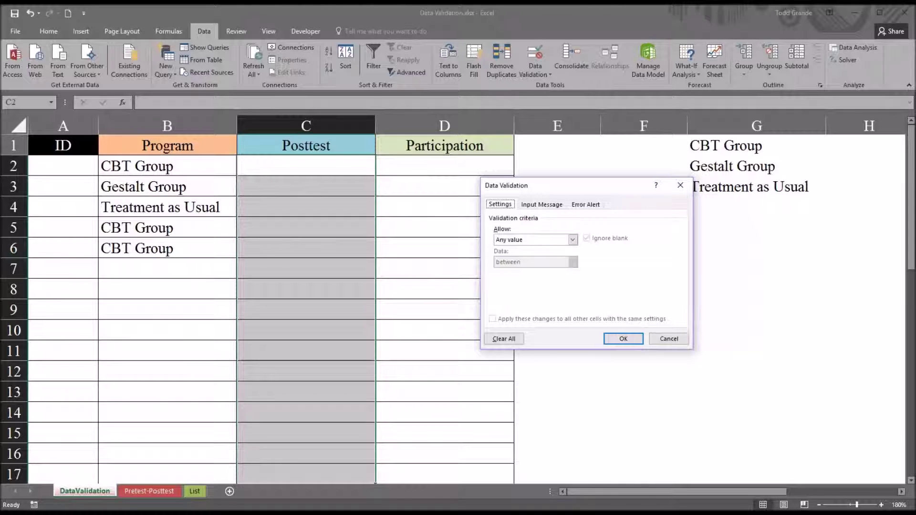
left_click(573, 239)
left_click(556, 254)
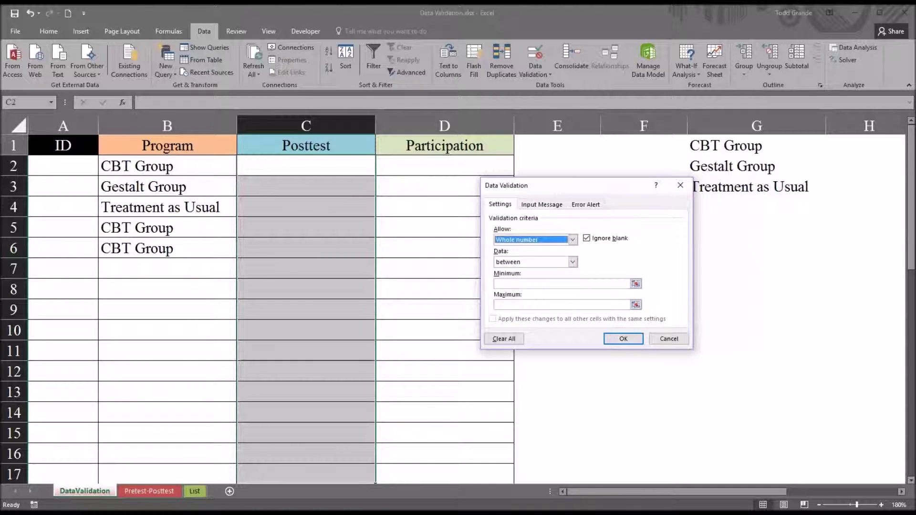
left_click(516, 284)
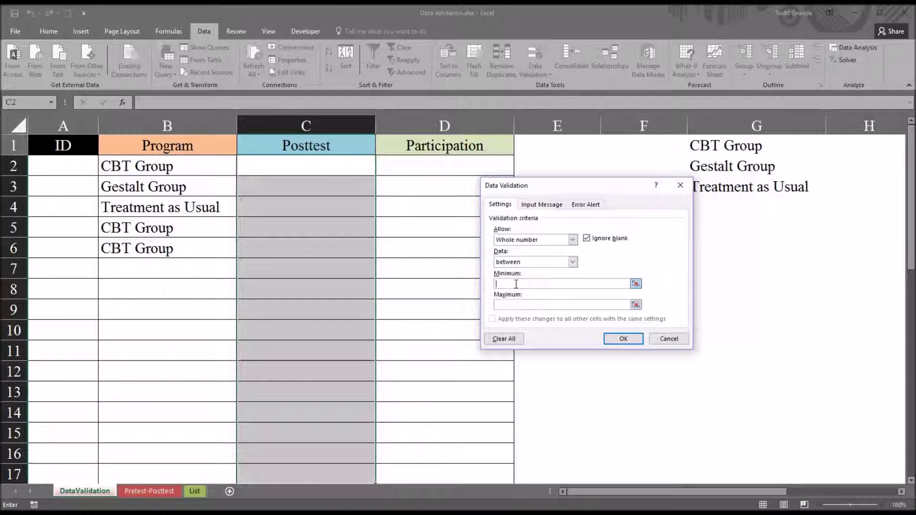
type("20")
left_click(509, 306)
type("80")
left_click(542, 204)
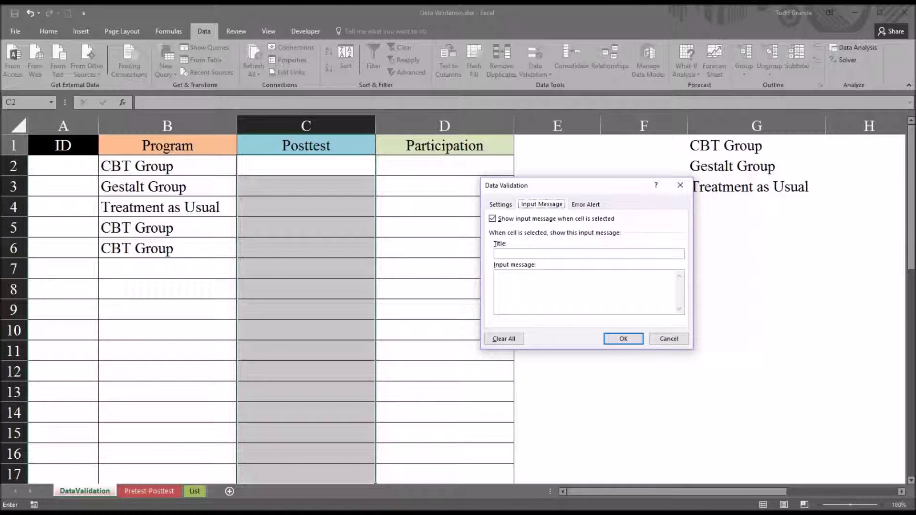
Title the Posttest input message 'Score' with text 'Usually between 20 and 80.'
left_click(509, 254)
type("Scor")
type("between 20 ")
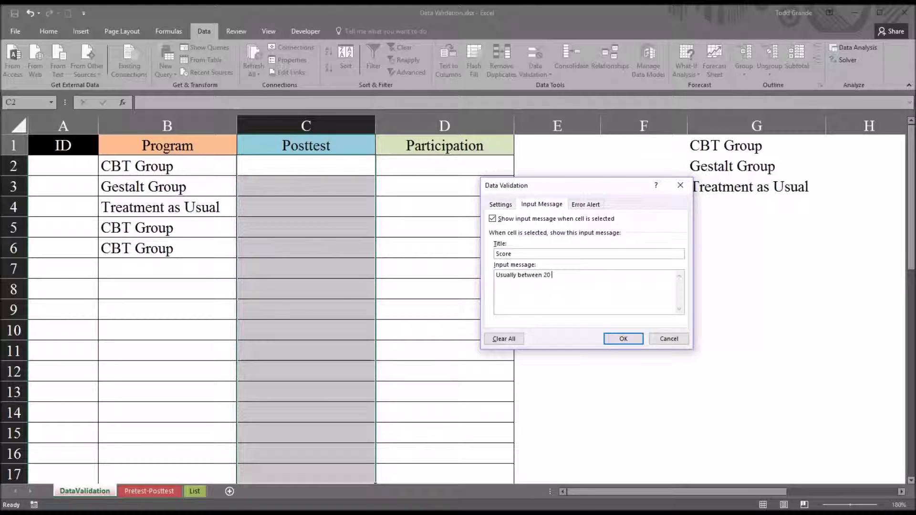
type("and ")
type(".")
left_click(586, 206)
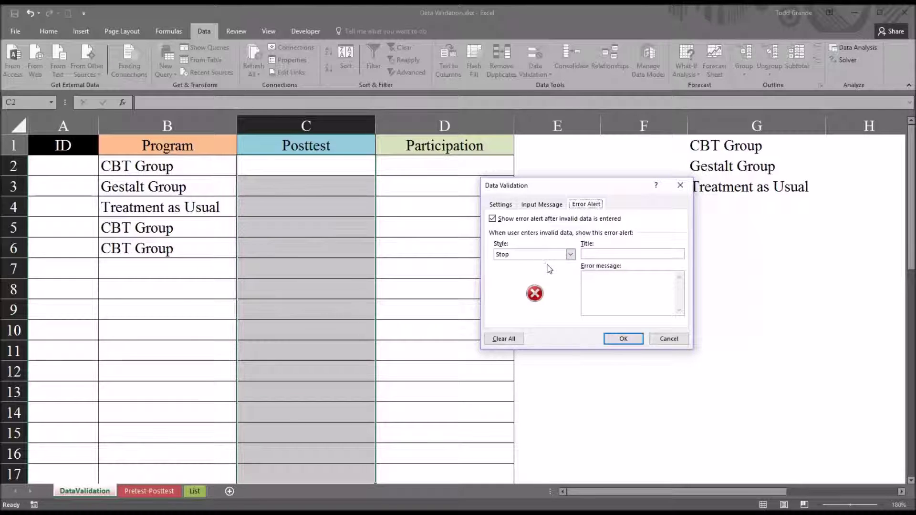
Set a Warning alert titled 'Unusual score' reading 'Make sure T score is entered.' and apply it
left_click(570, 254)
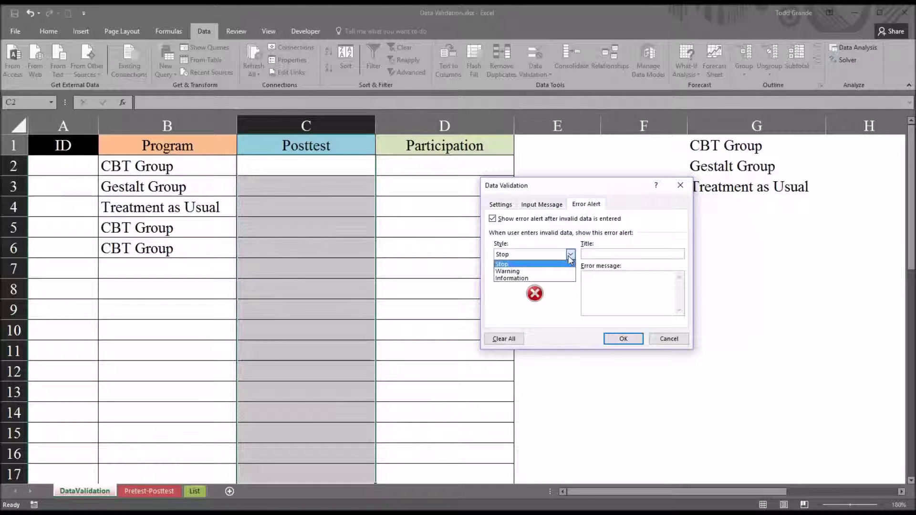
left_click(554, 268)
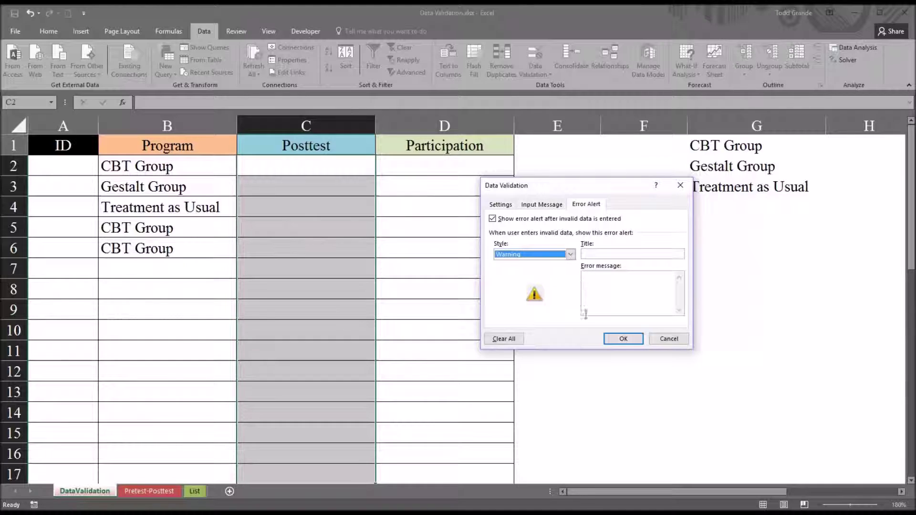
left_click(594, 253)
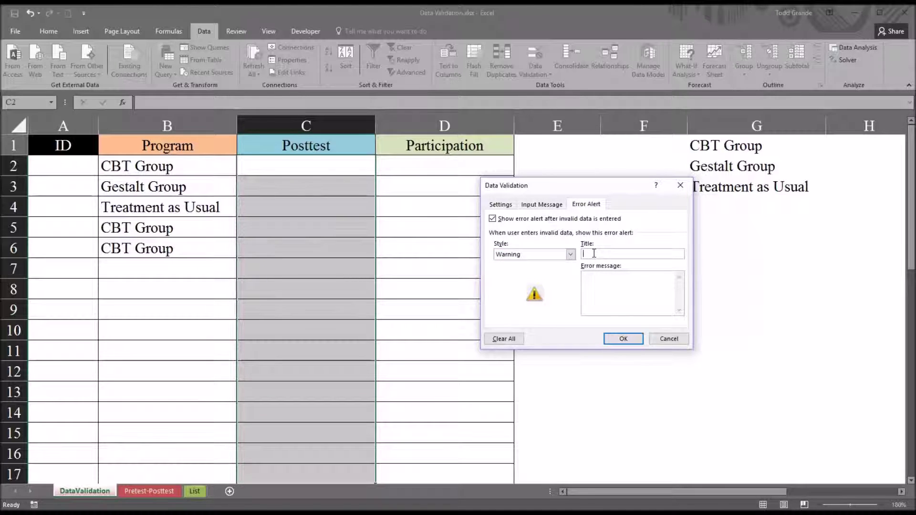
type("Unusual score")
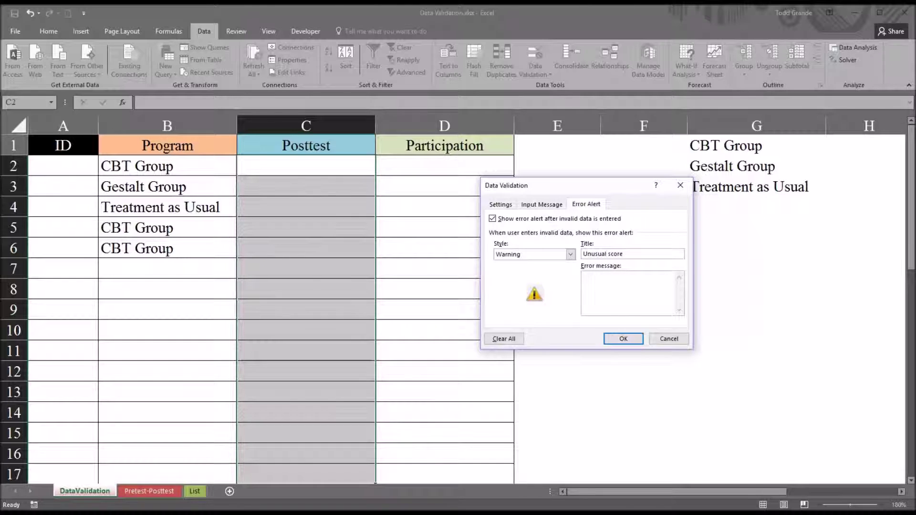
type("Make sure T score is entered.")
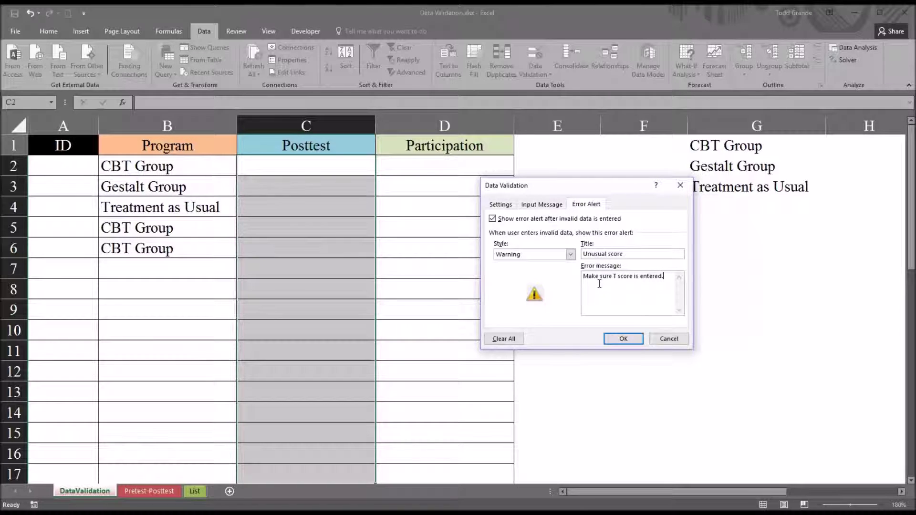
left_click(622, 339)
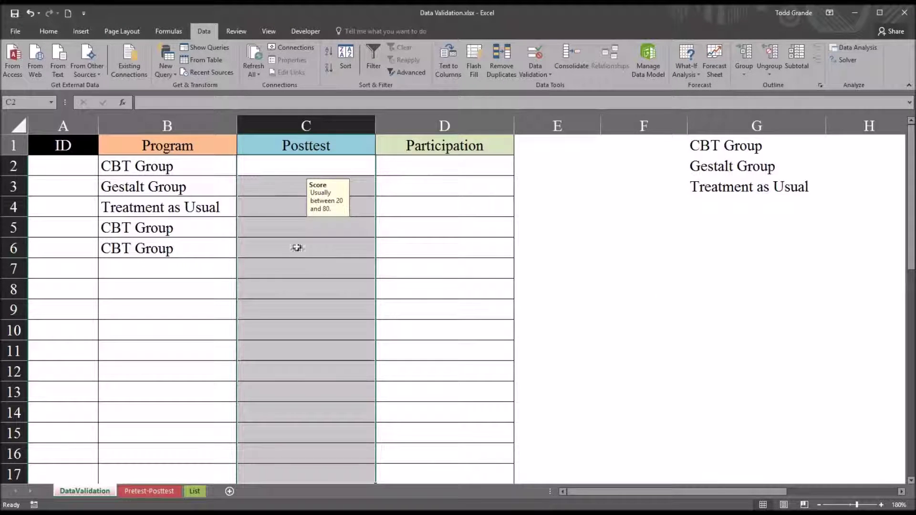
Check C3's input message, then enter scores 20, 80 and 50 in C2–C4
left_click(283, 195)
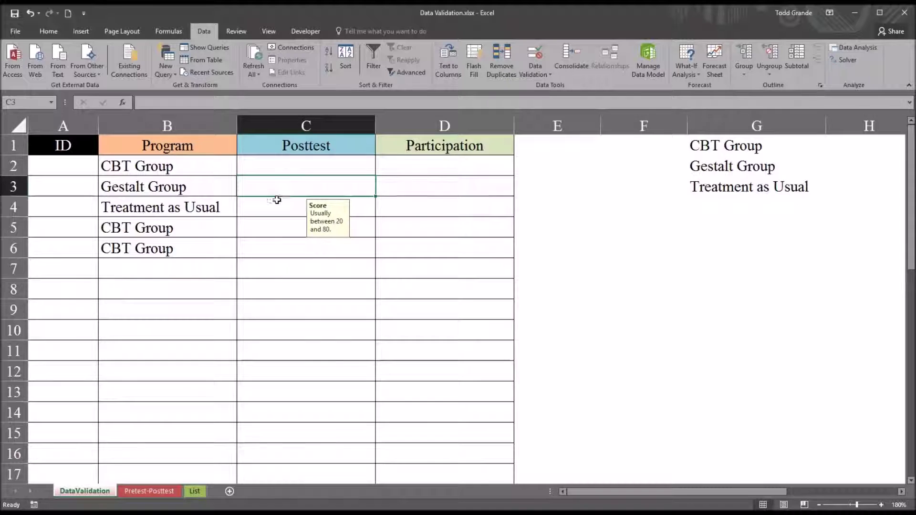
left_click(276, 172)
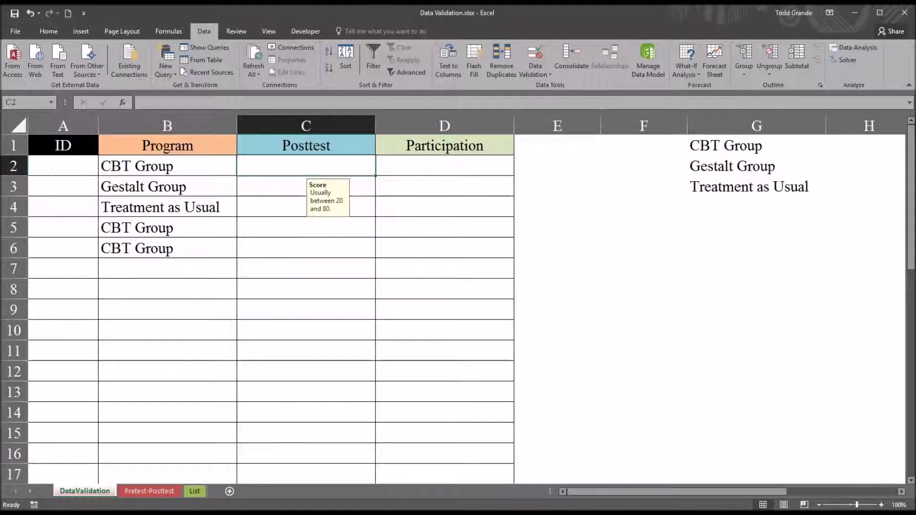
type("20")
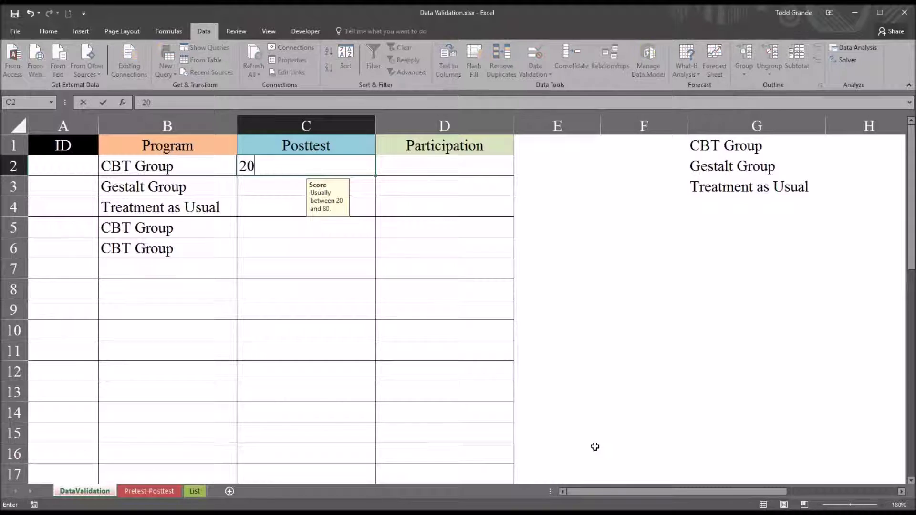
key("Return")
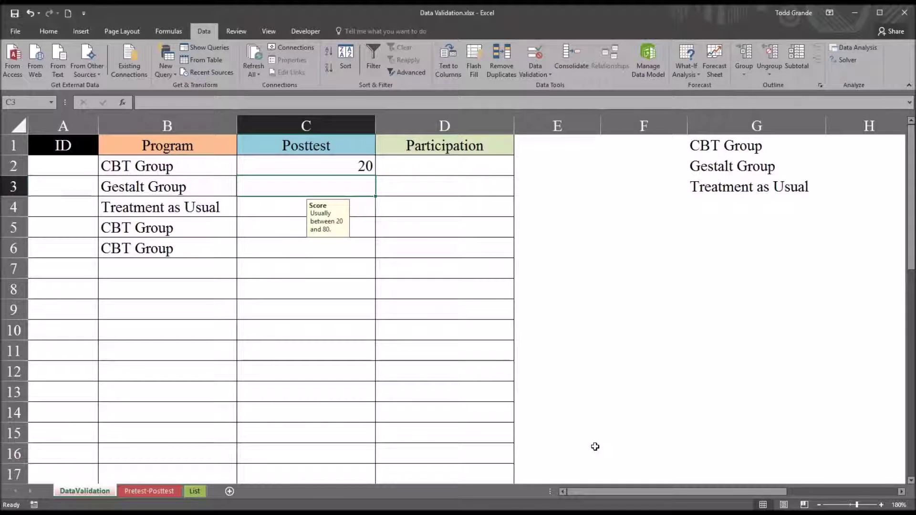
type("80")
key("Return")
type("50")
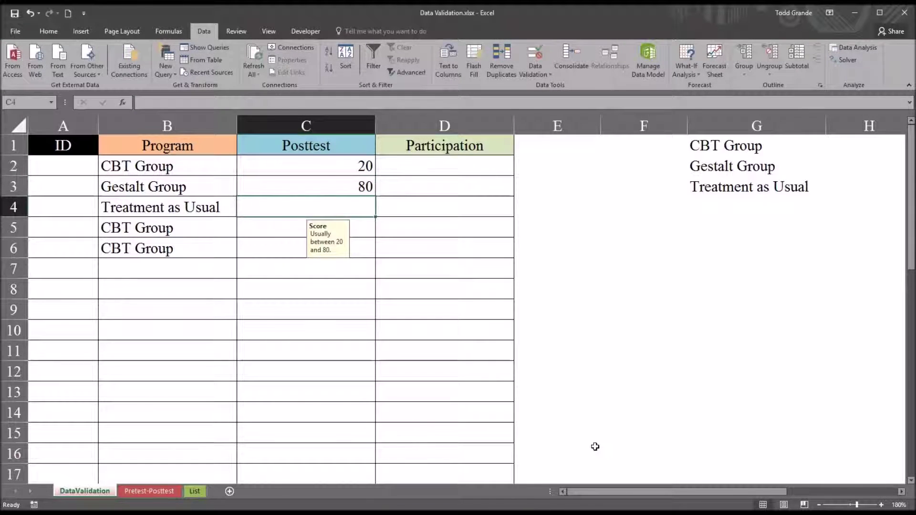
key("Return")
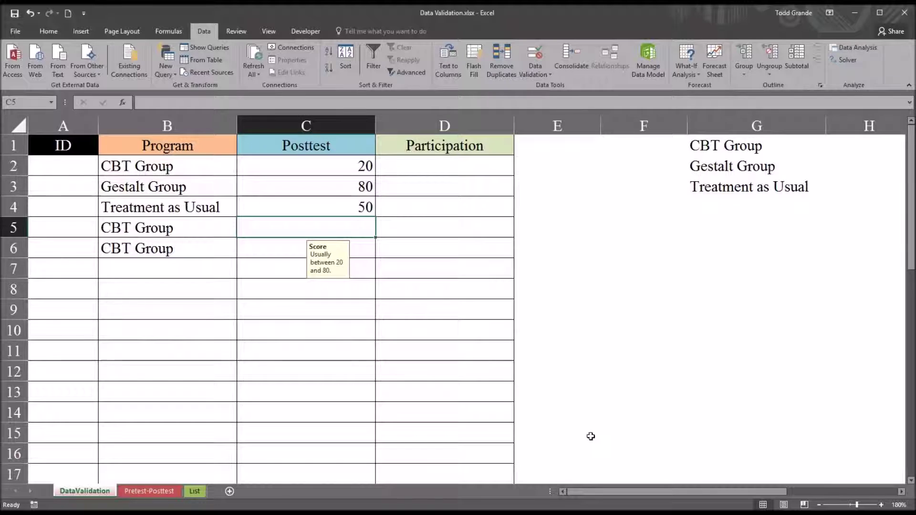
Keep 18 in C5 despite the warning; reject 18 in C6 and correct it to 28
type("18")
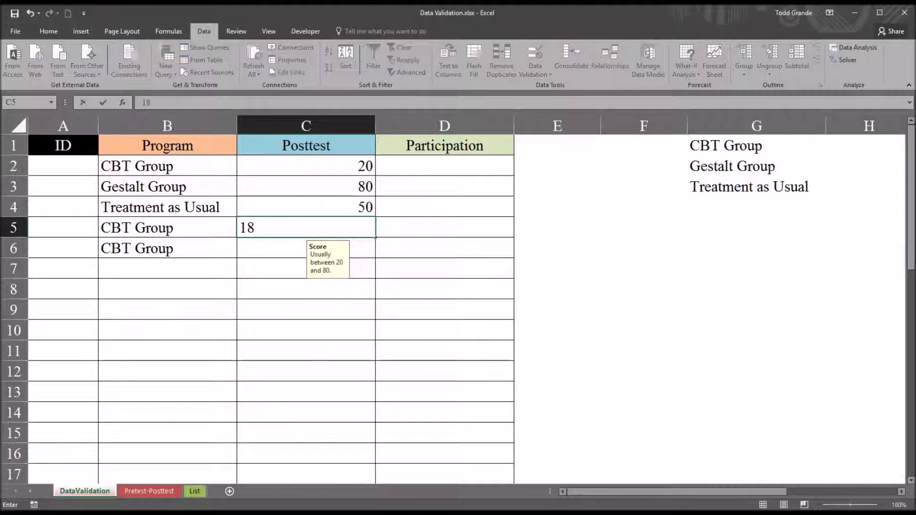
key("Return")
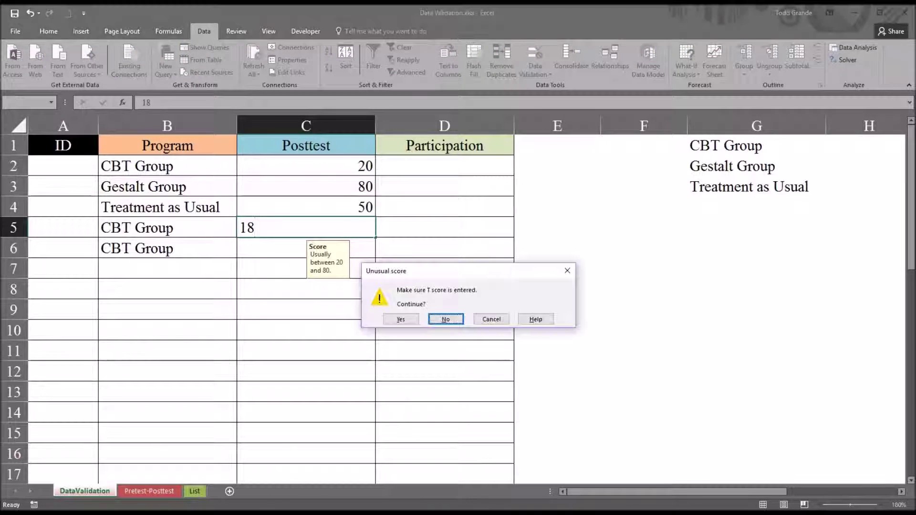
left_click(401, 319)
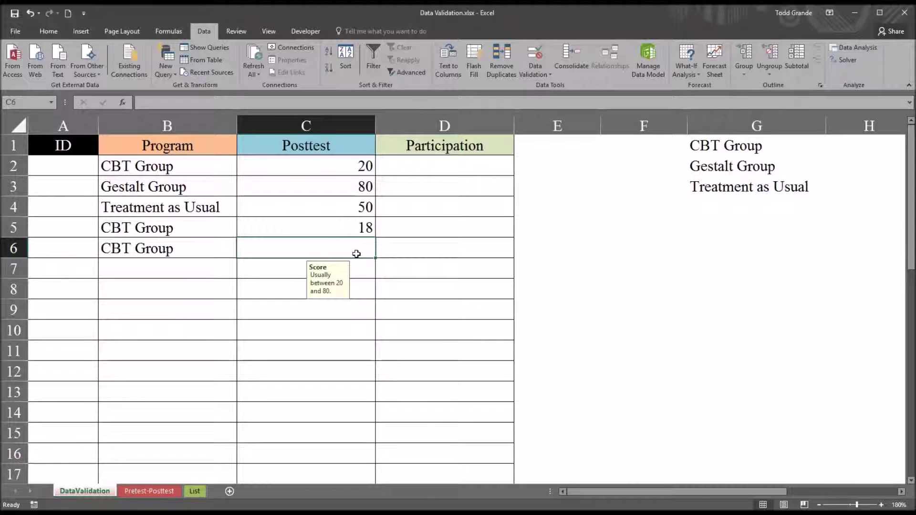
type("18")
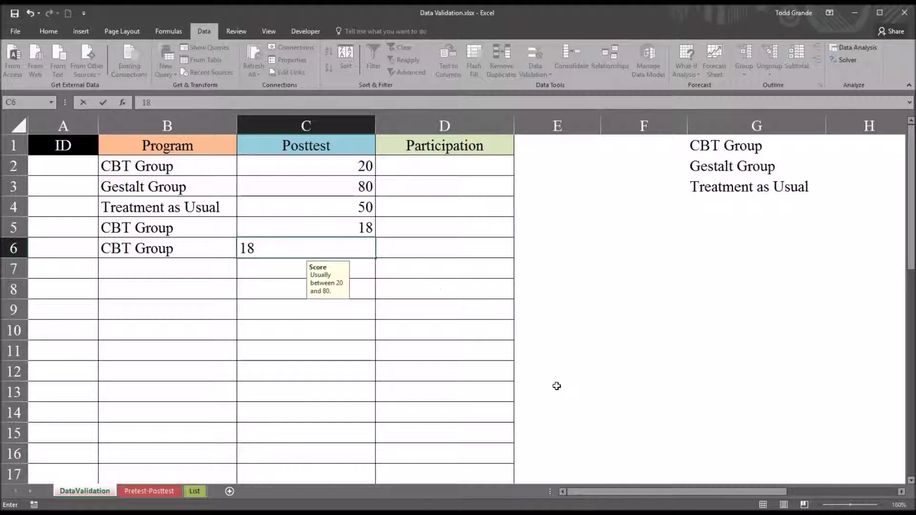
key("Return")
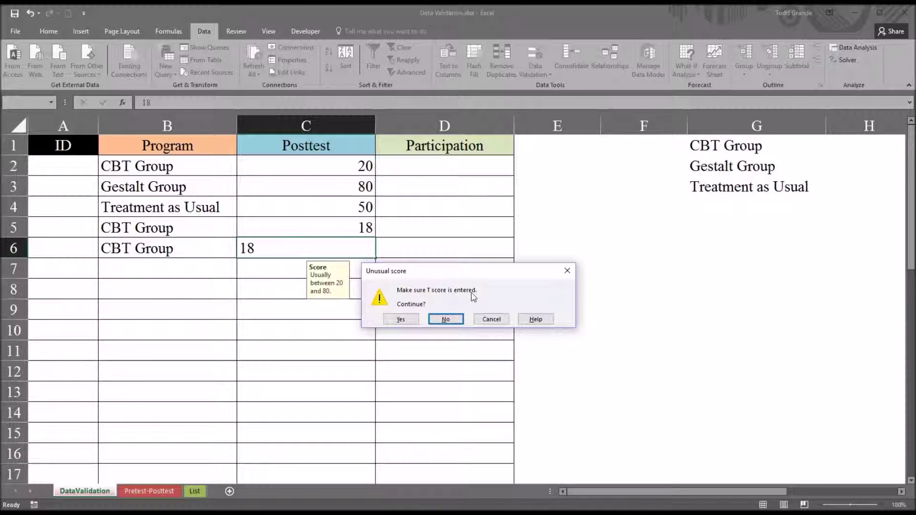
left_click(445, 320)
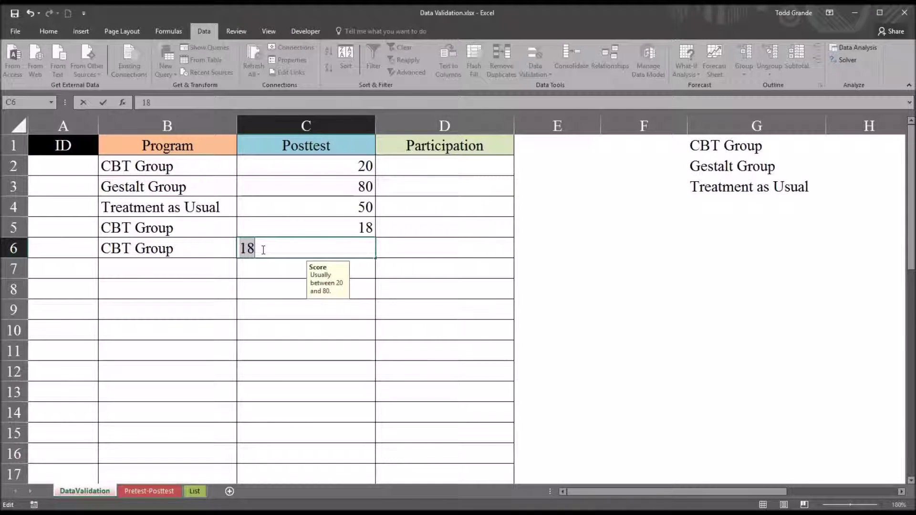
type("28")
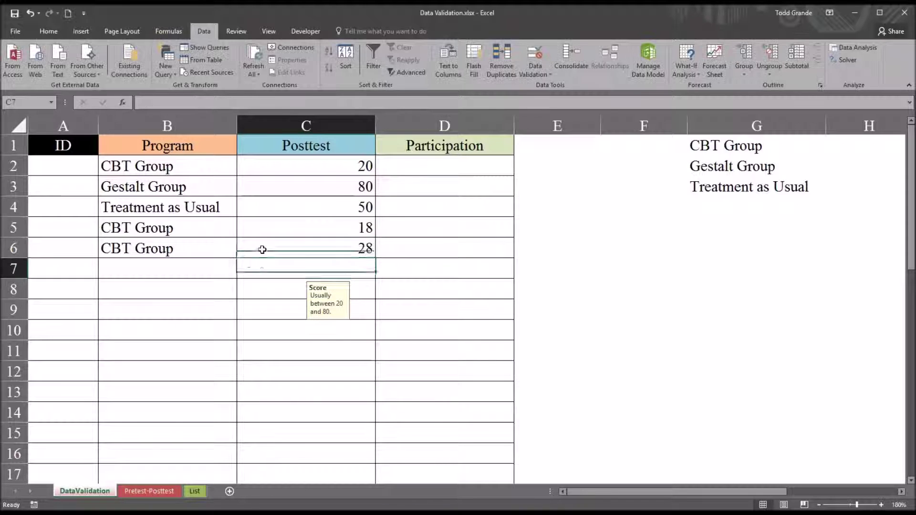
key("Return")
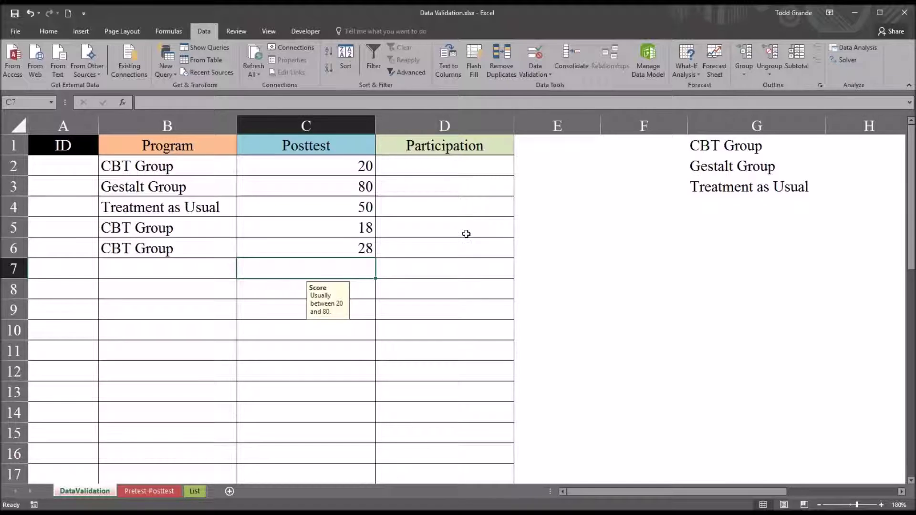
Select the Participation cells D2 through D17
left_click(410, 170)
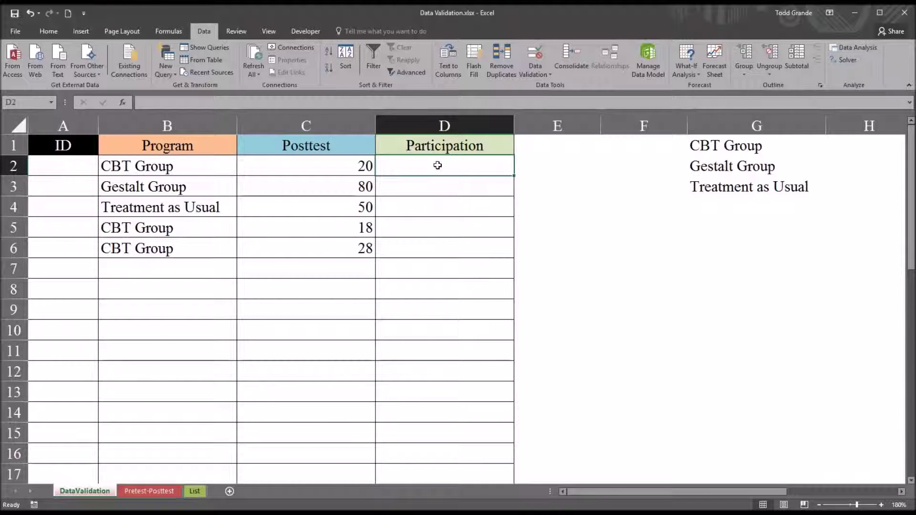
left_click_drag(436, 169, 432, 465)
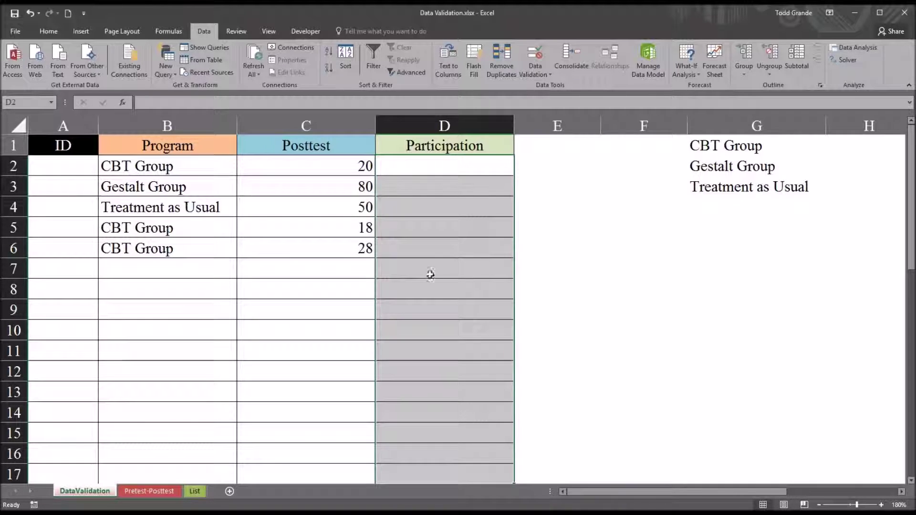
Set the Participation rule to allow text length greater than 5
left_click(534, 72)
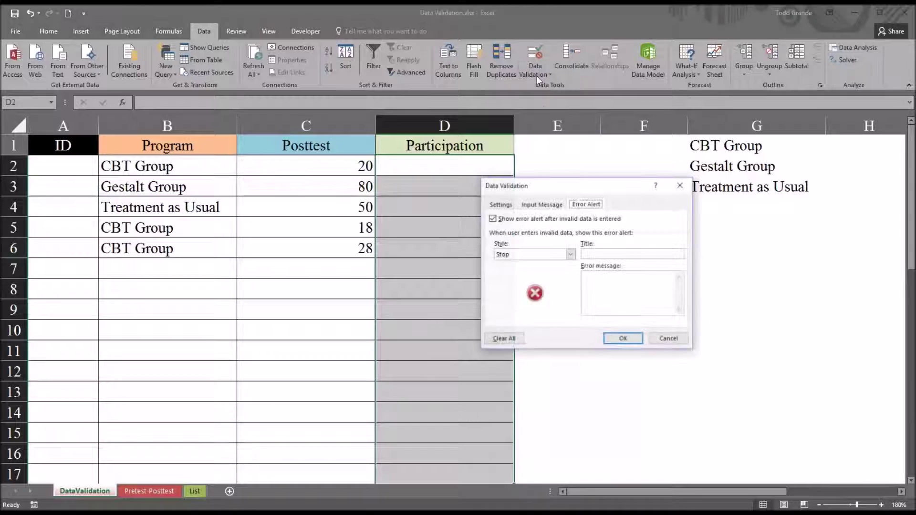
left_click(500, 206)
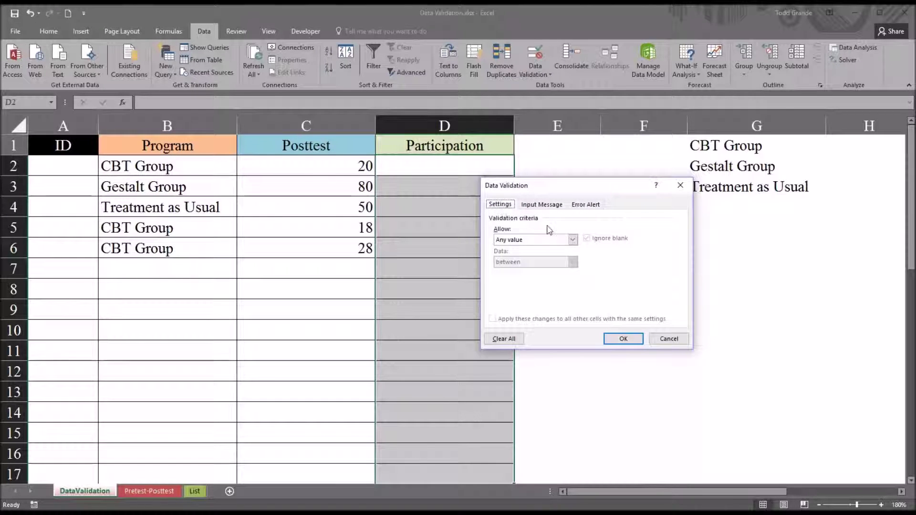
left_click(573, 239)
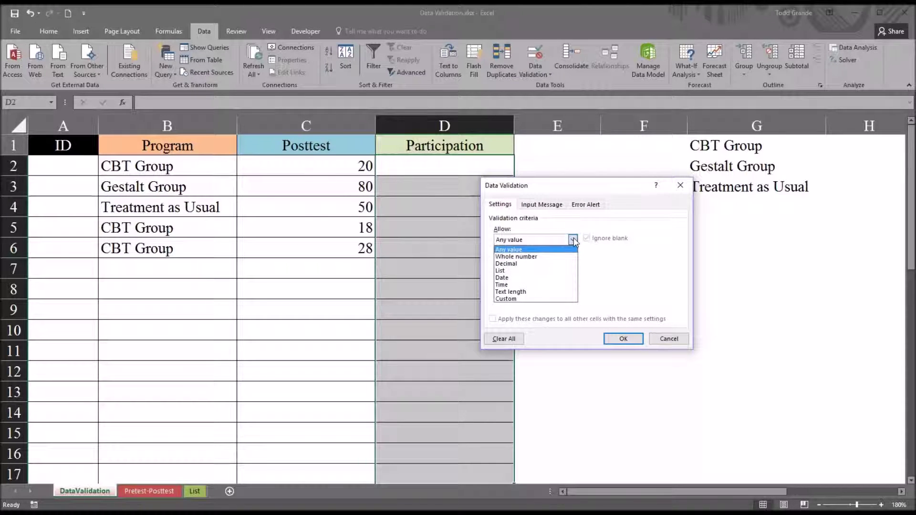
left_click(551, 292)
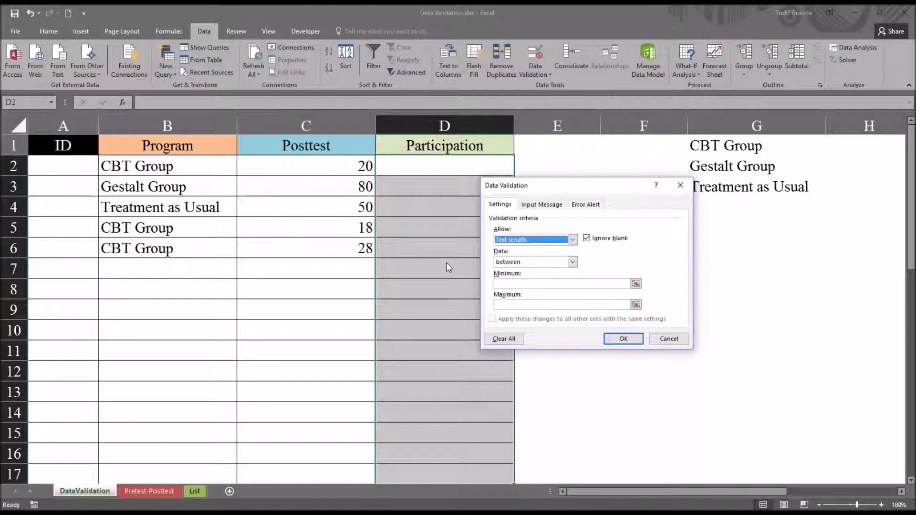
left_click(573, 264)
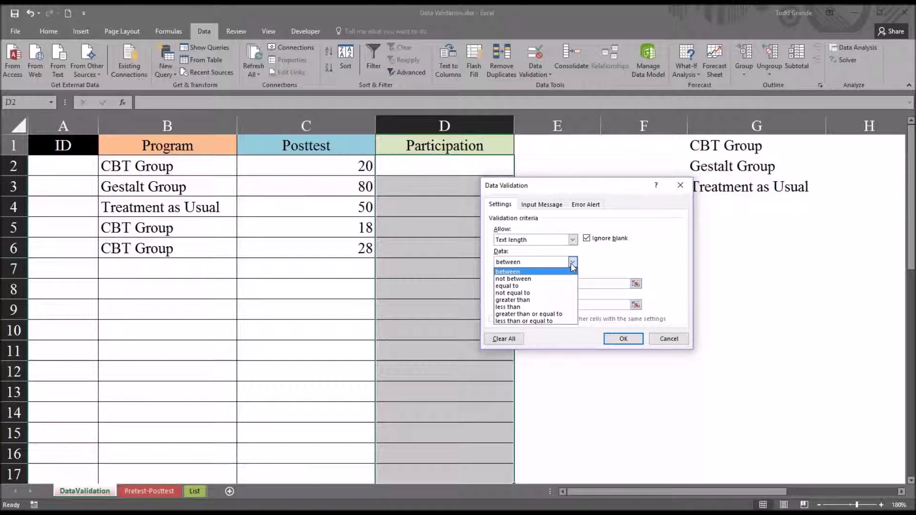
left_click(563, 300)
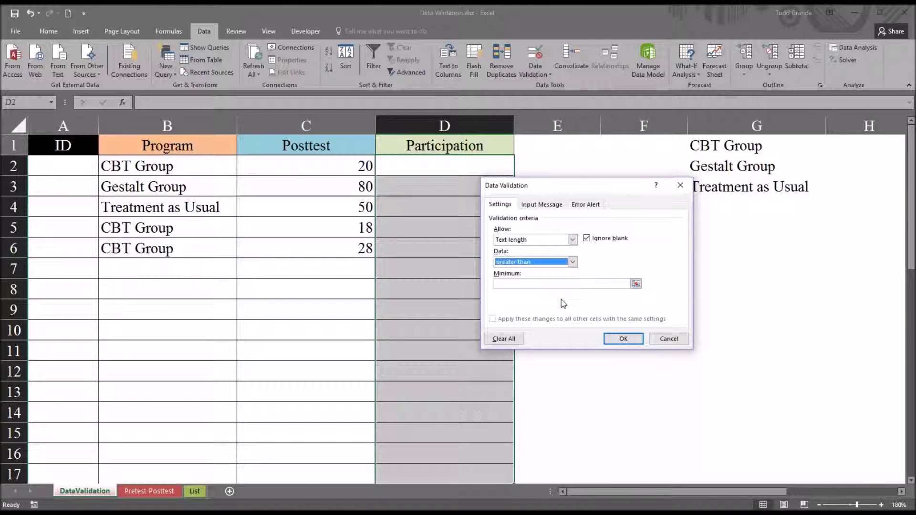
left_click(515, 285)
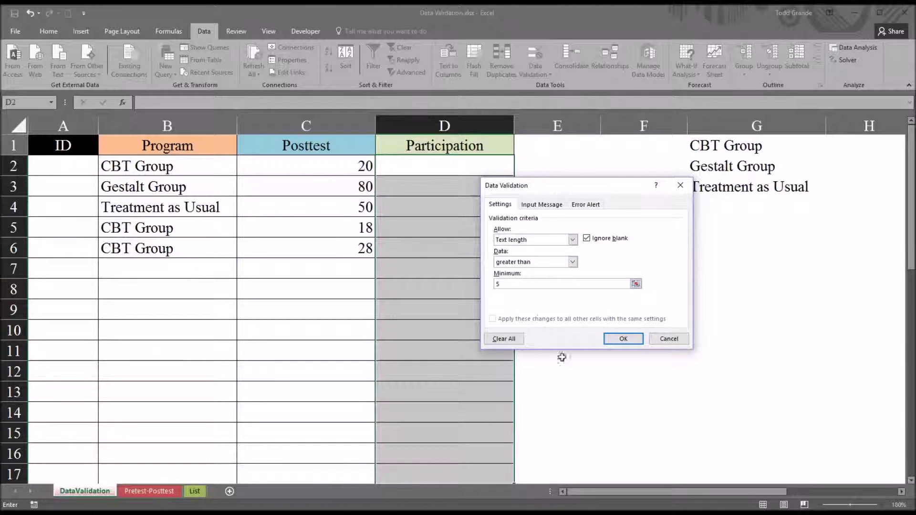
left_click(537, 204)
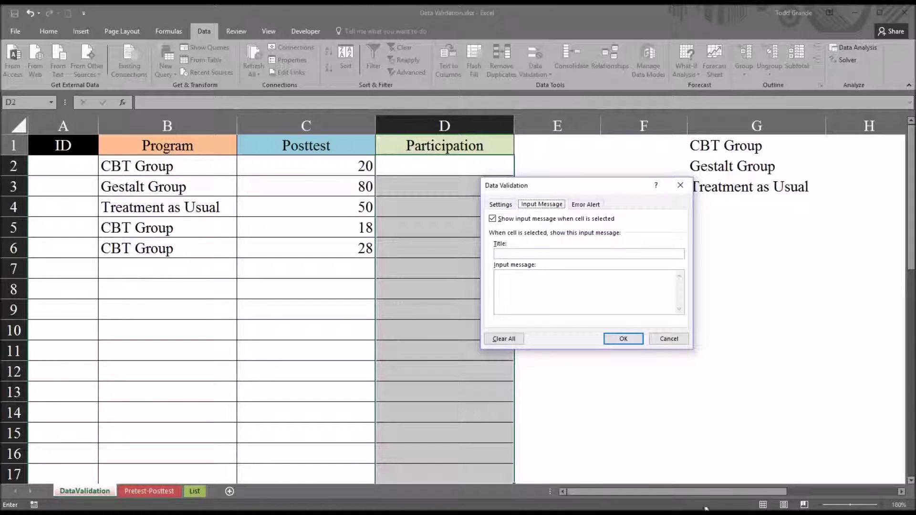
Set the Participation input message to 'Comments'
left_click(514, 253)
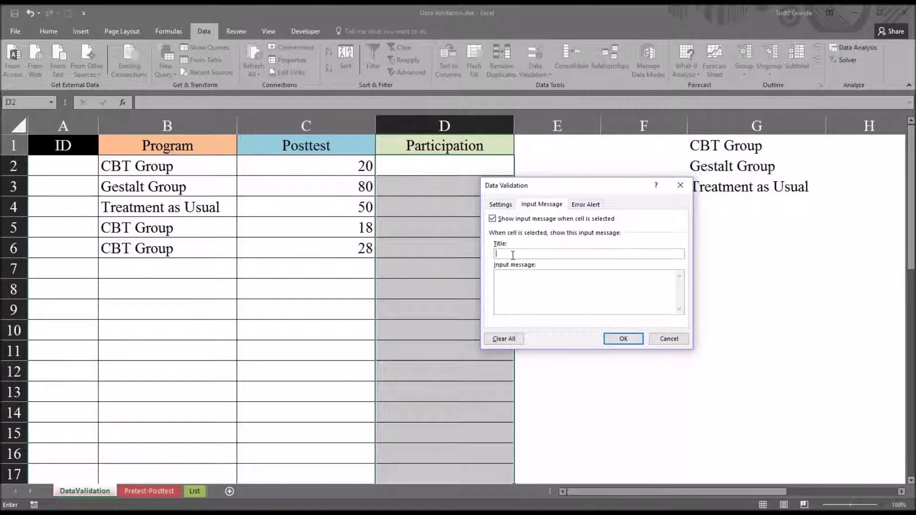
left_click(513, 284)
type("Comments")
Make the error alert Information style, titled 'Short entry', reading 'Please add a comment.'
left_click(577, 205)
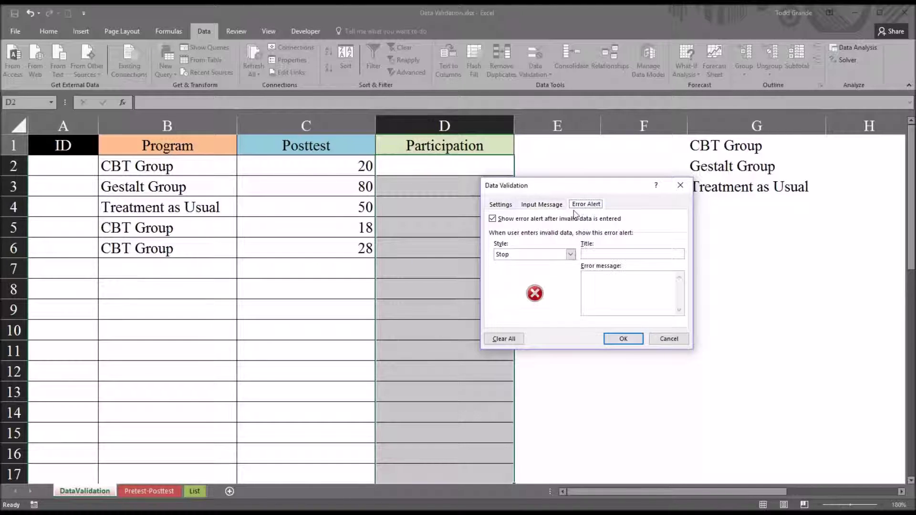
left_click(571, 256)
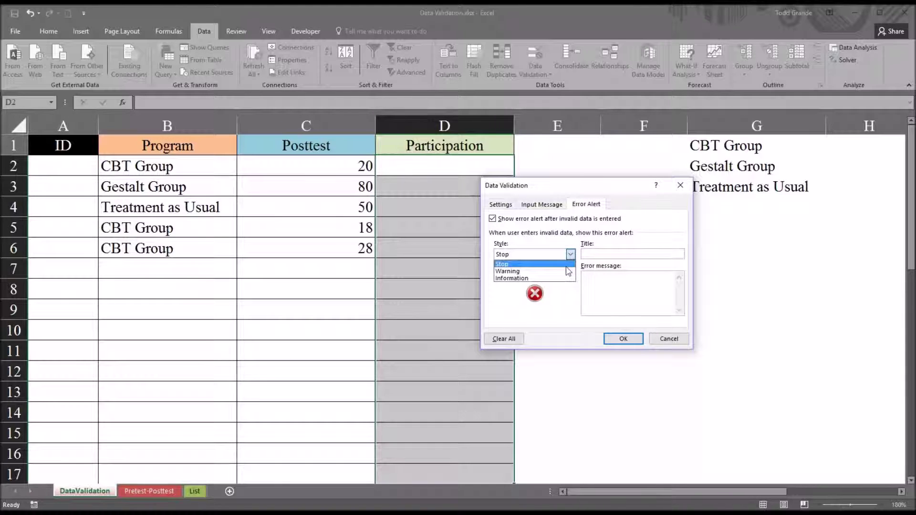
left_click(559, 275)
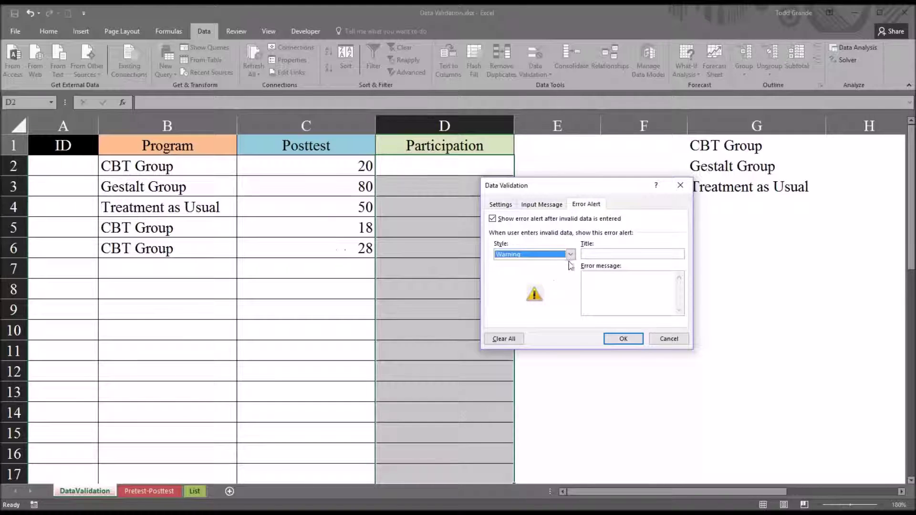
left_click(571, 256)
left_click(549, 279)
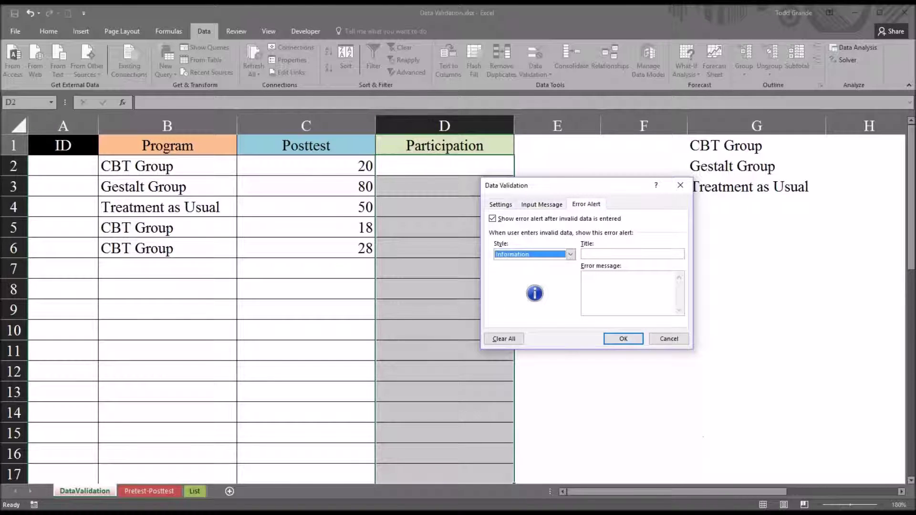
left_click(606, 254)
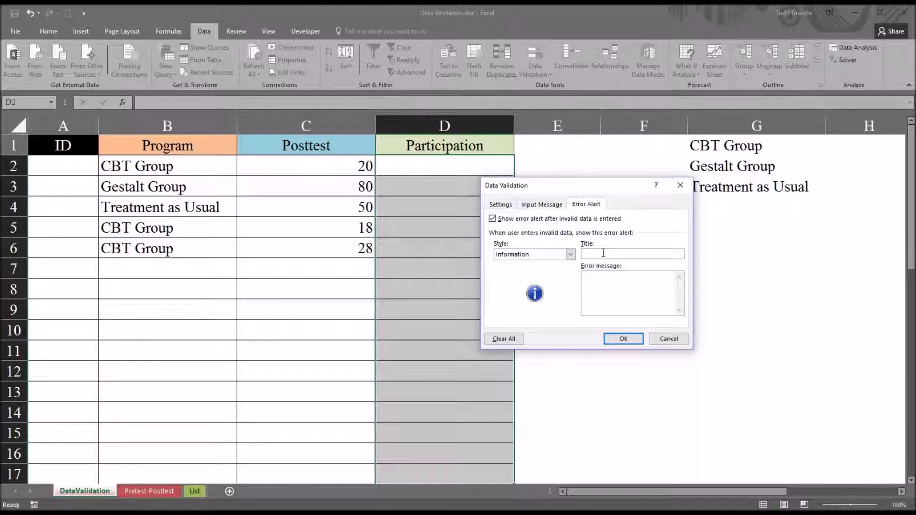
type("Short entry")
left_click(605, 294)
type("Please add a comment.")
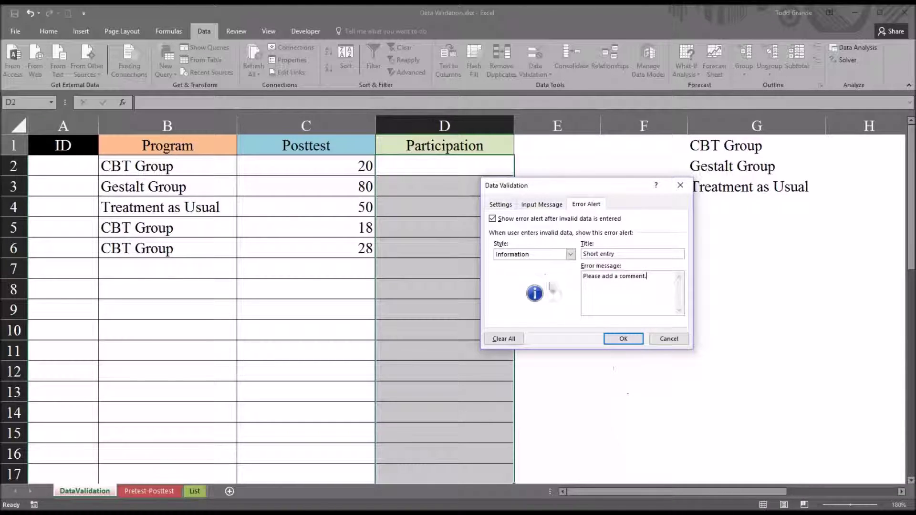
Apply the rule, enter 'highly engaged' in D2, then try 'three' in D3
left_click(623, 339)
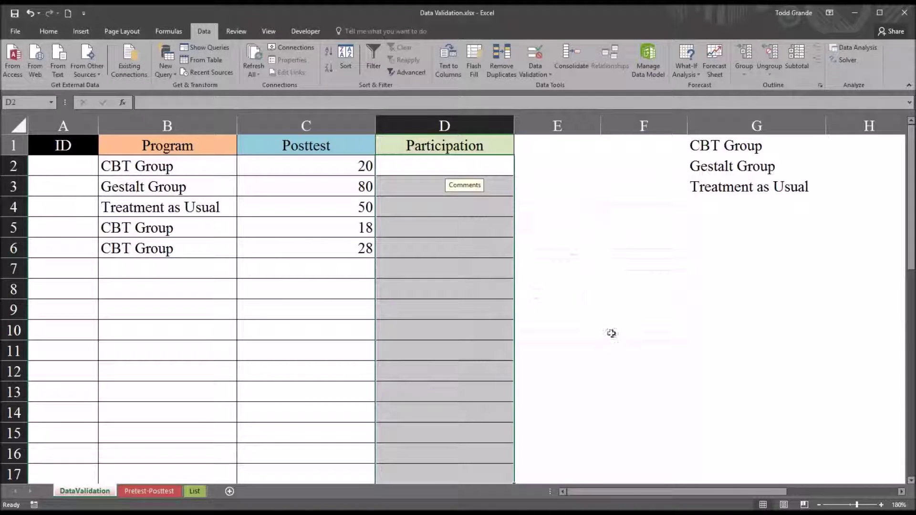
left_click(438, 262)
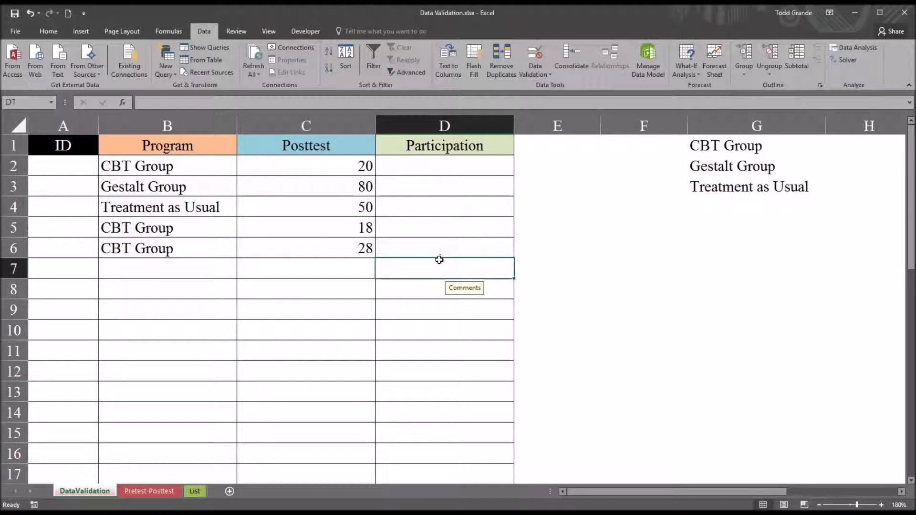
double_click(421, 170)
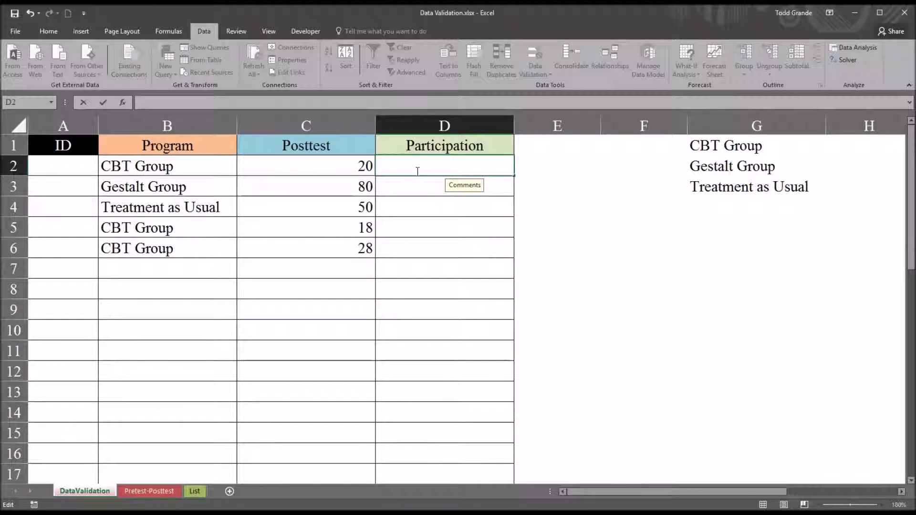
type("highly")
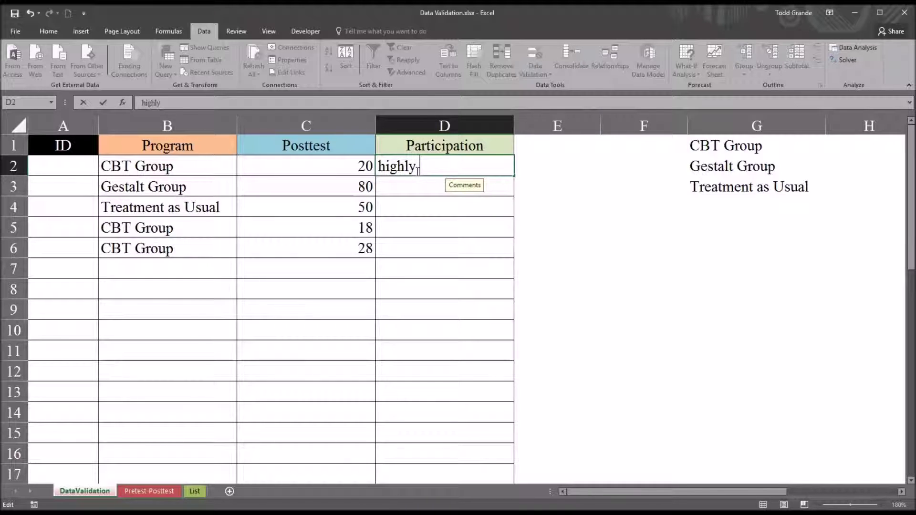
type(" engag")
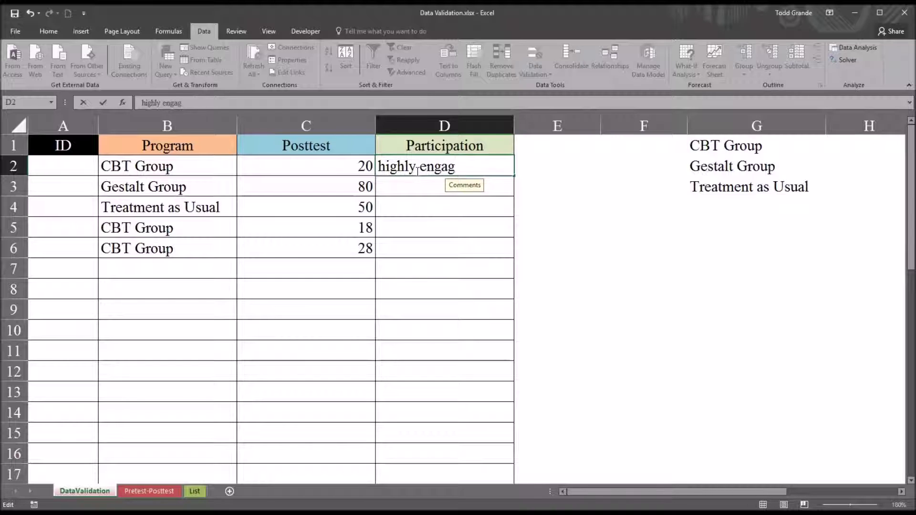
type("ed")
key("Return")
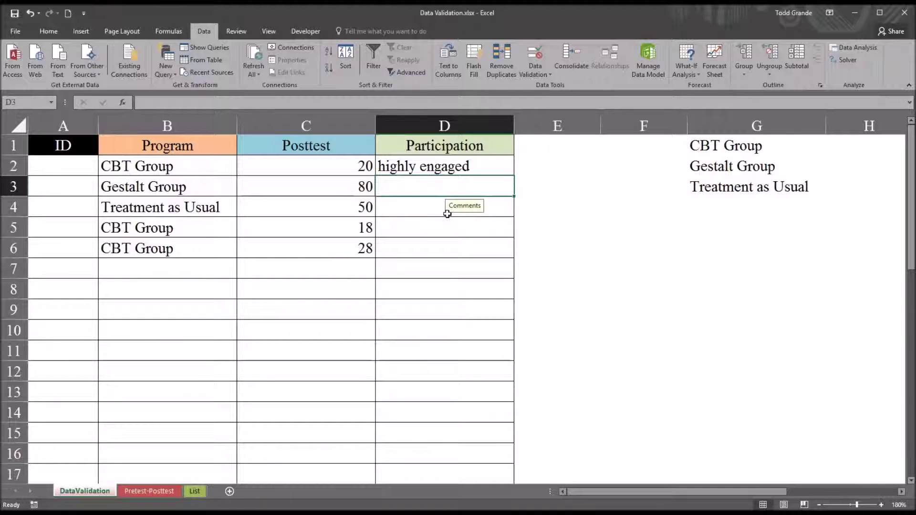
type("t")
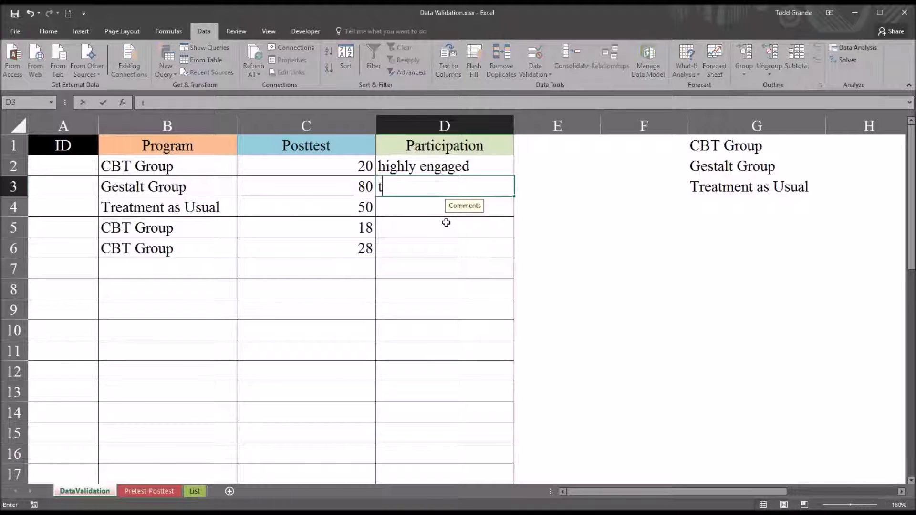
type("hree")
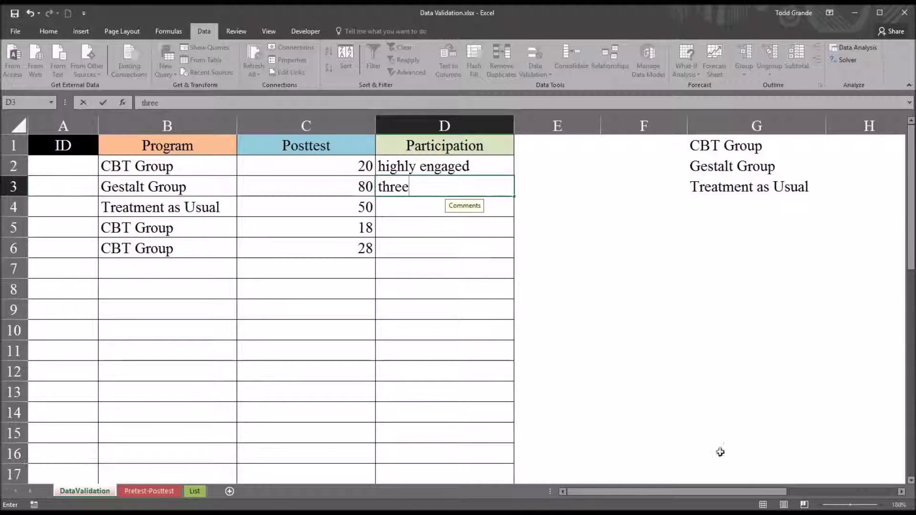
key("Return")
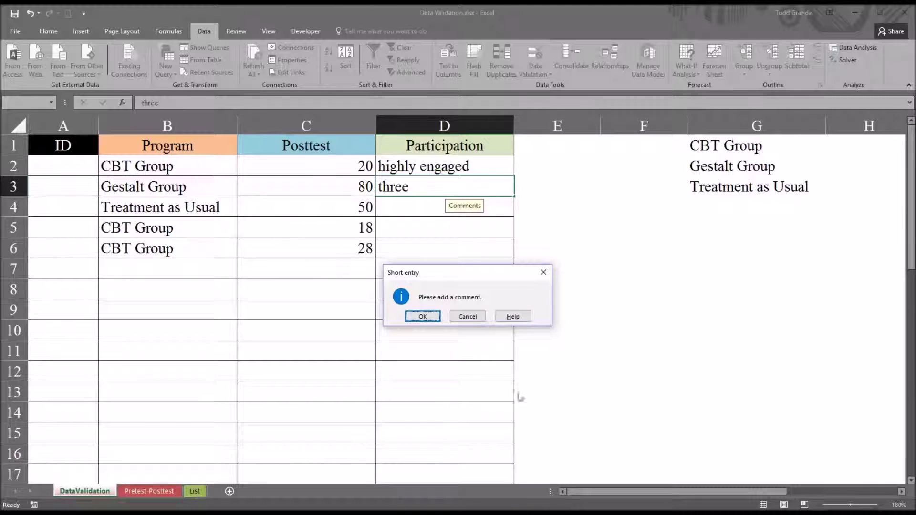
Keep 'three' in D3 past the alert, then cancel the 'two' entry in D4
left_click(423, 317)
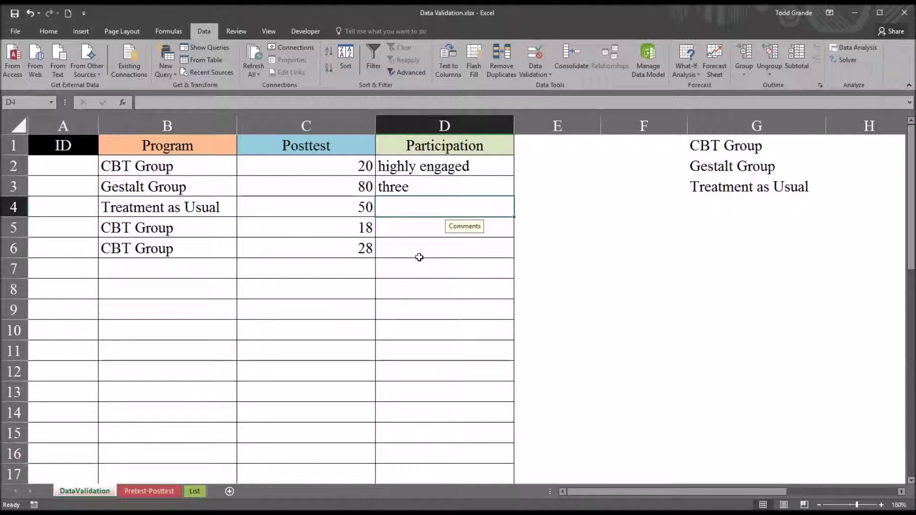
type("two")
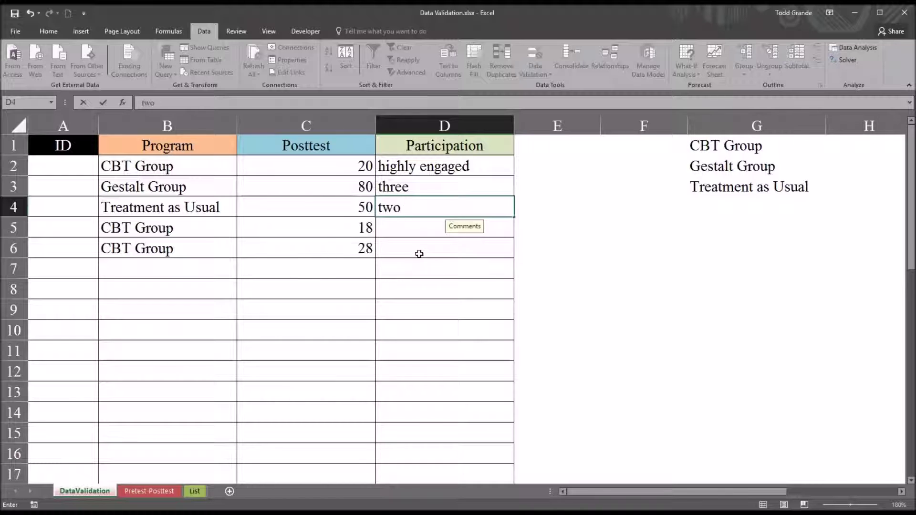
key("Return")
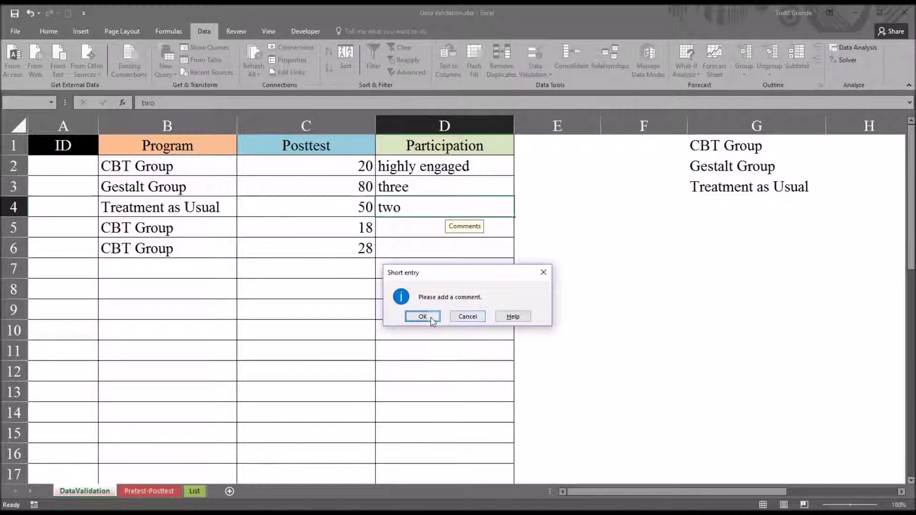
left_click(467, 317)
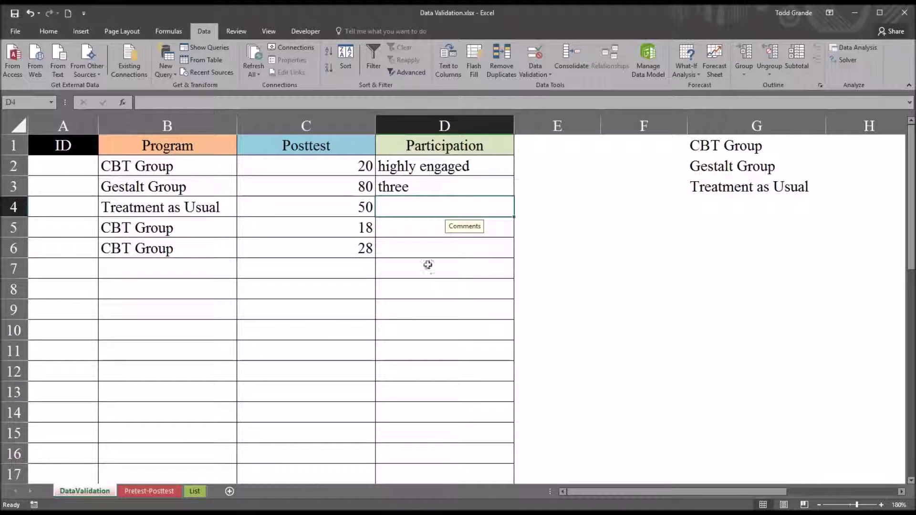